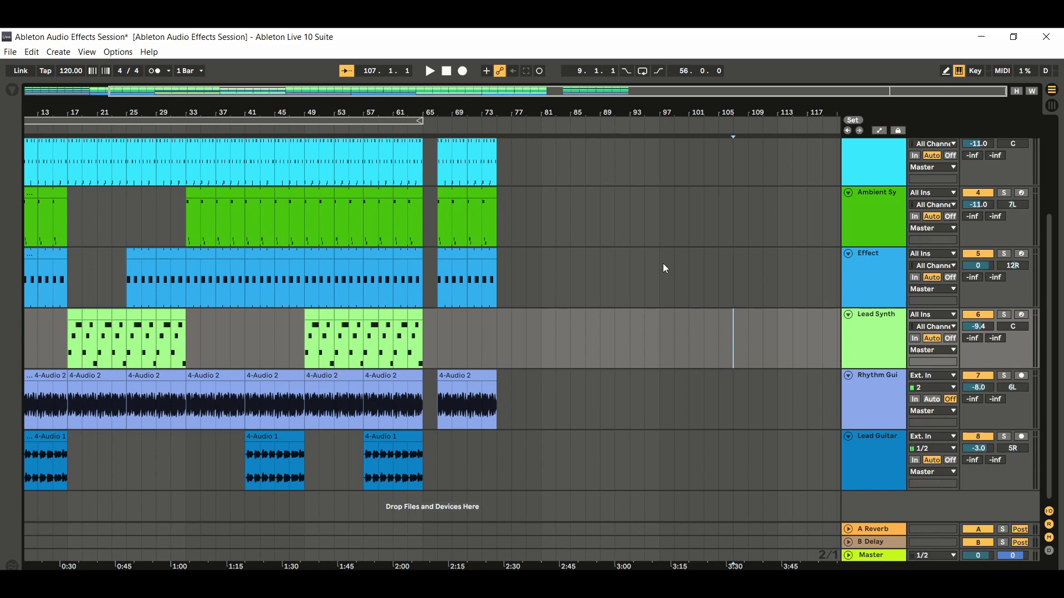
- Look through the MIDI tracks from Drums and Shaker down to Effect and Lead Synth
left_click_drag(1048, 323, 1048, 199)
left_click(881, 165)
left_click(887, 227)
left_click(878, 272)
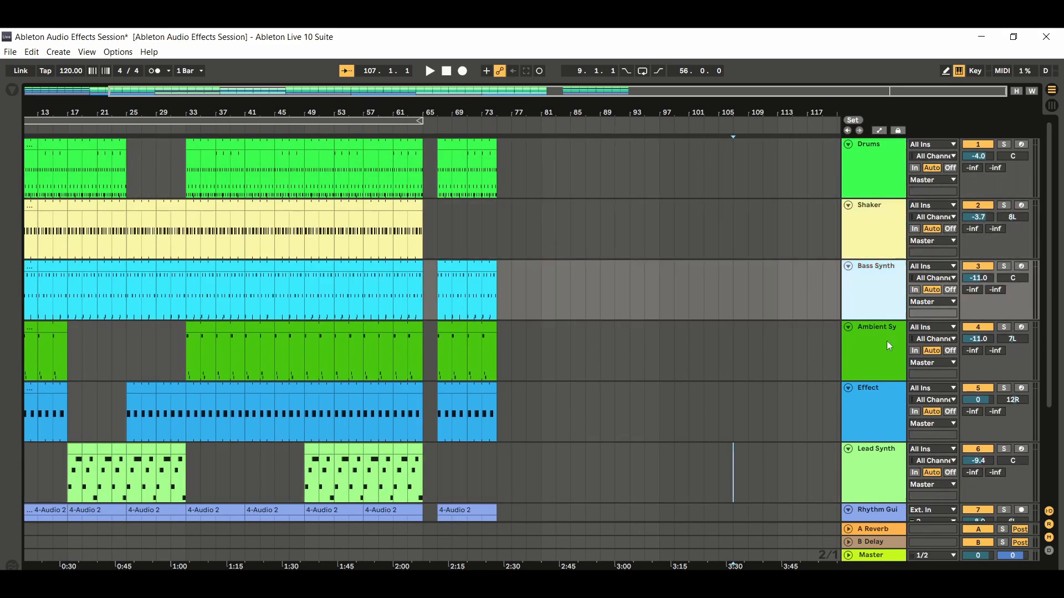
left_click(886, 341)
left_click(872, 412)
left_click(872, 459)
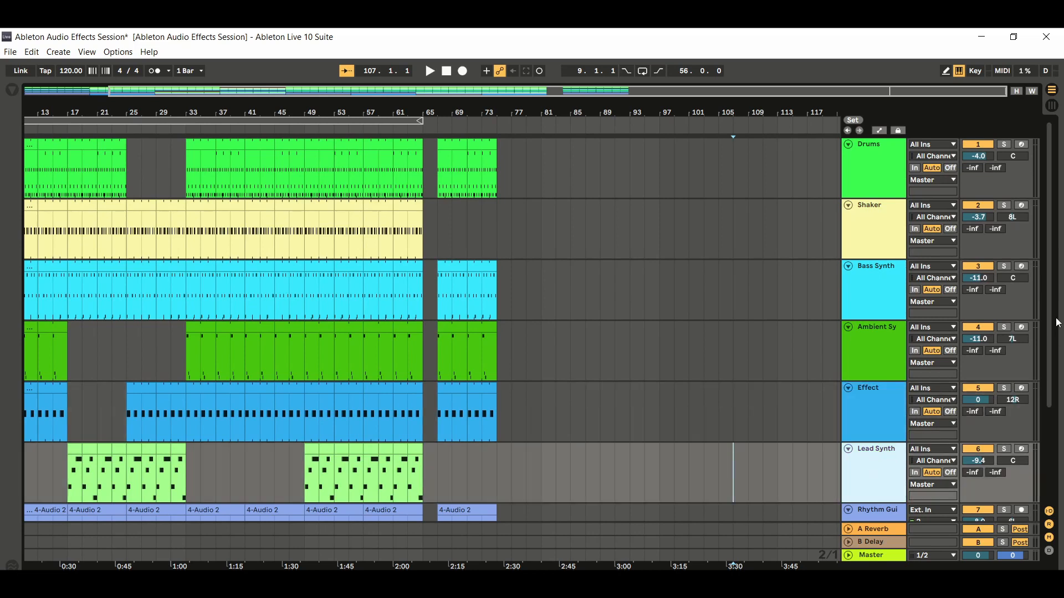
- Review the Lead Synth, Rhythm Guitar and Lead Guitar tracks in the arrangement
left_click_drag(1049, 302, 1041, 413)
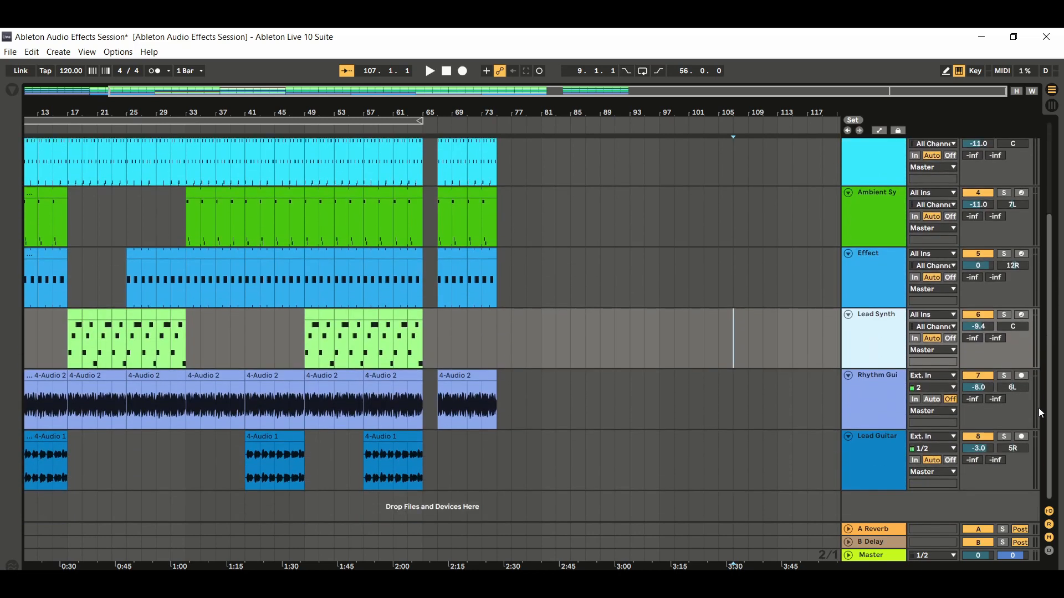
left_click(900, 400)
left_click(884, 470)
left_click(891, 394)
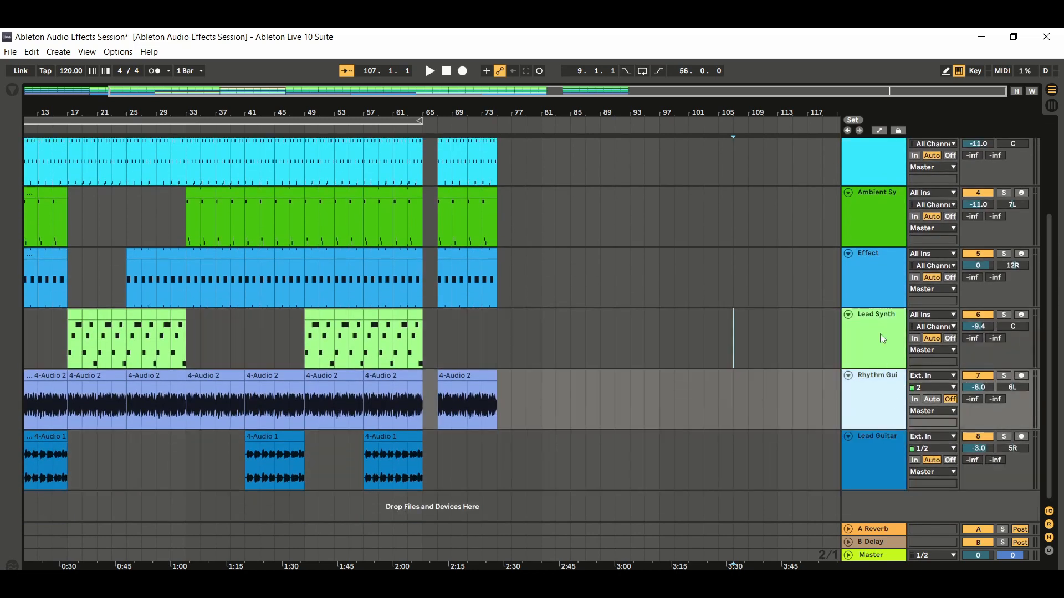
left_click(879, 332)
left_click(880, 388)
left_click(883, 464)
left_click(882, 356)
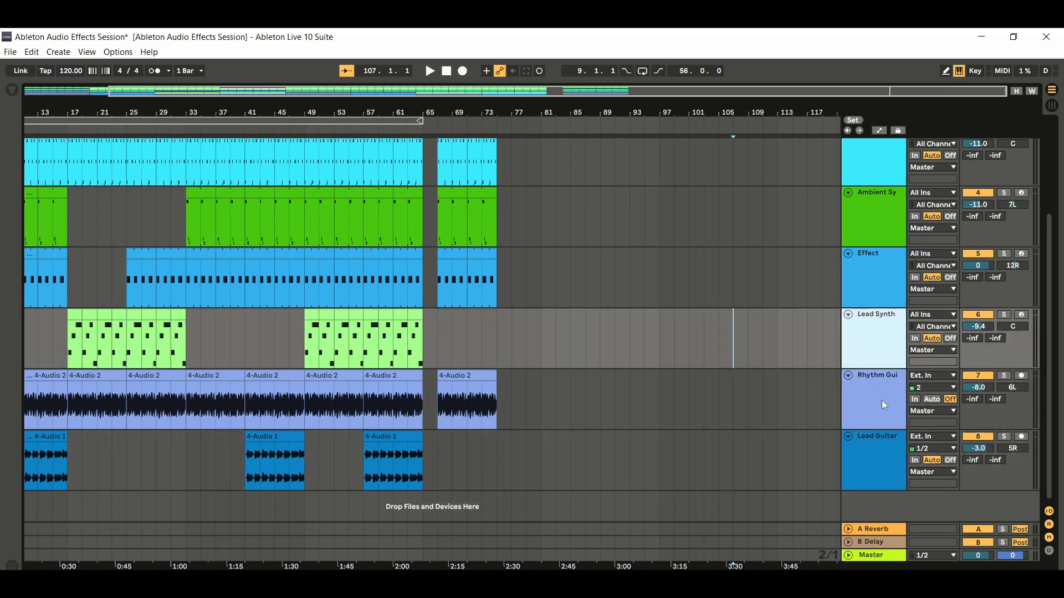
left_click(882, 400)
left_click(874, 459)
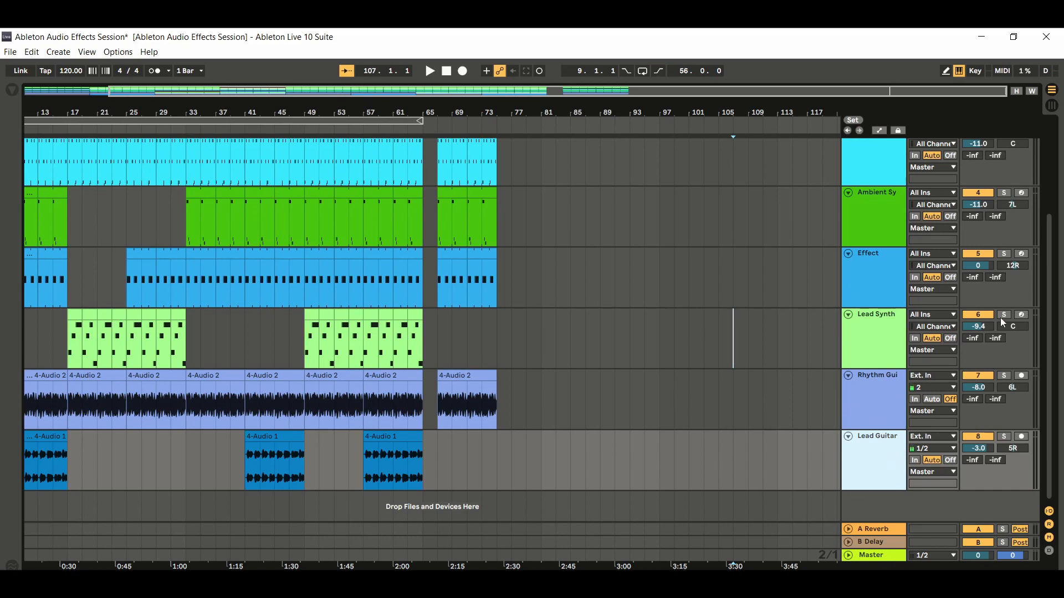
- Move the loop brace to start at bar 57 with an 8-bar length and turn looping on
left_click_drag(1049, 318, 1047, 356)
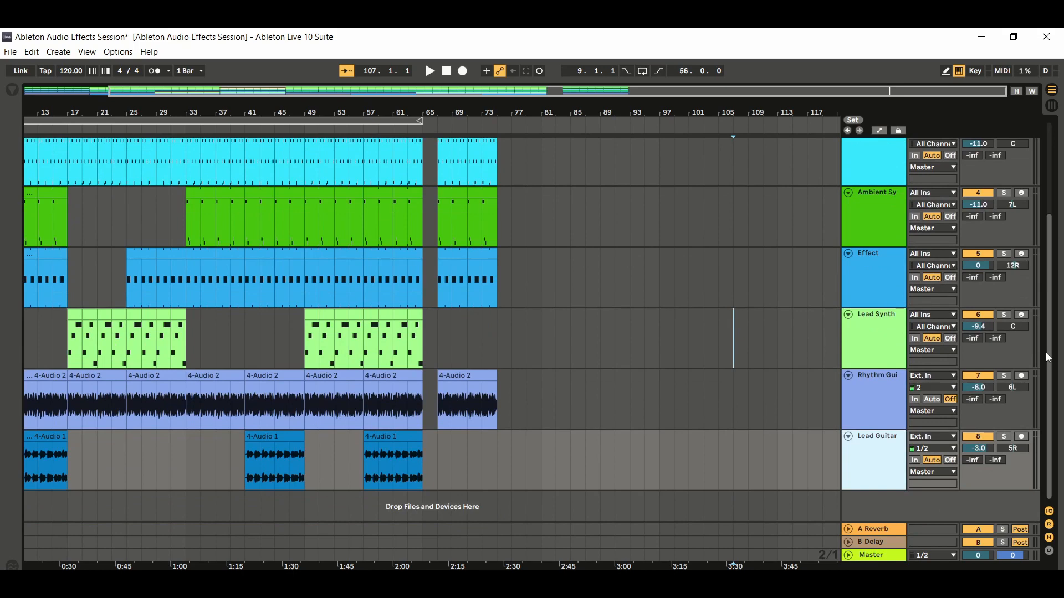
left_click_drag(109, 91, 2, 148)
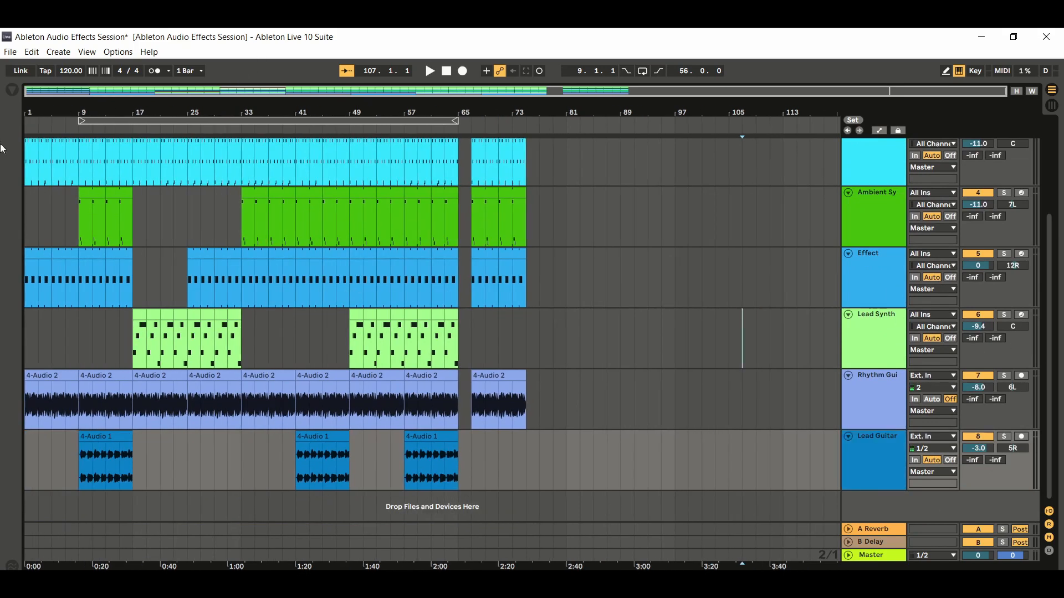
left_click_drag(86, 119, 406, 121)
left_click(433, 119)
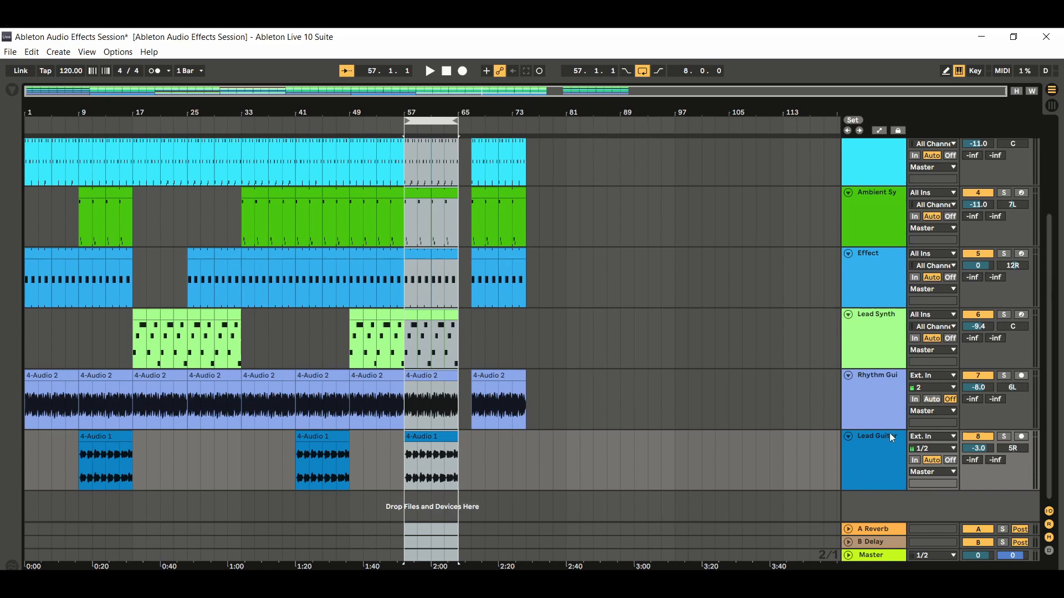
- Solo the Lead Guitar track and show its device chain
left_click(1004, 436)
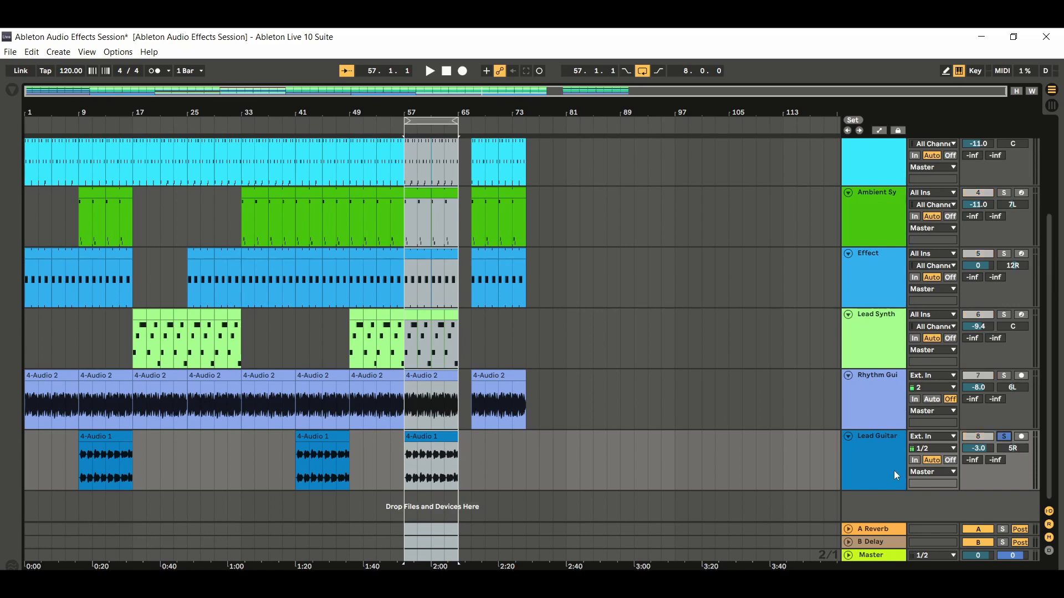
left_click(885, 474)
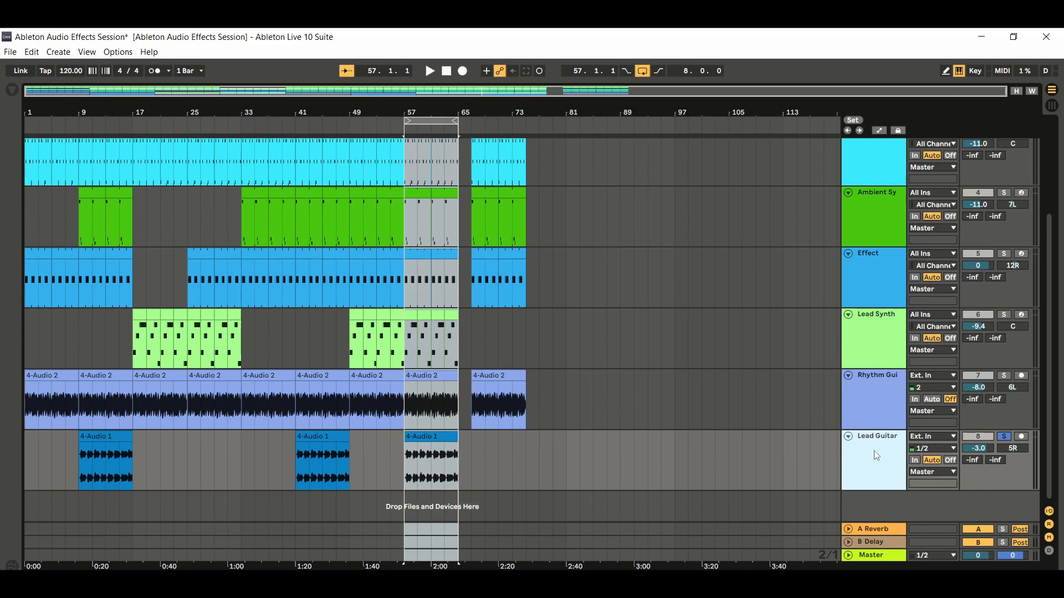
double_click(874, 453)
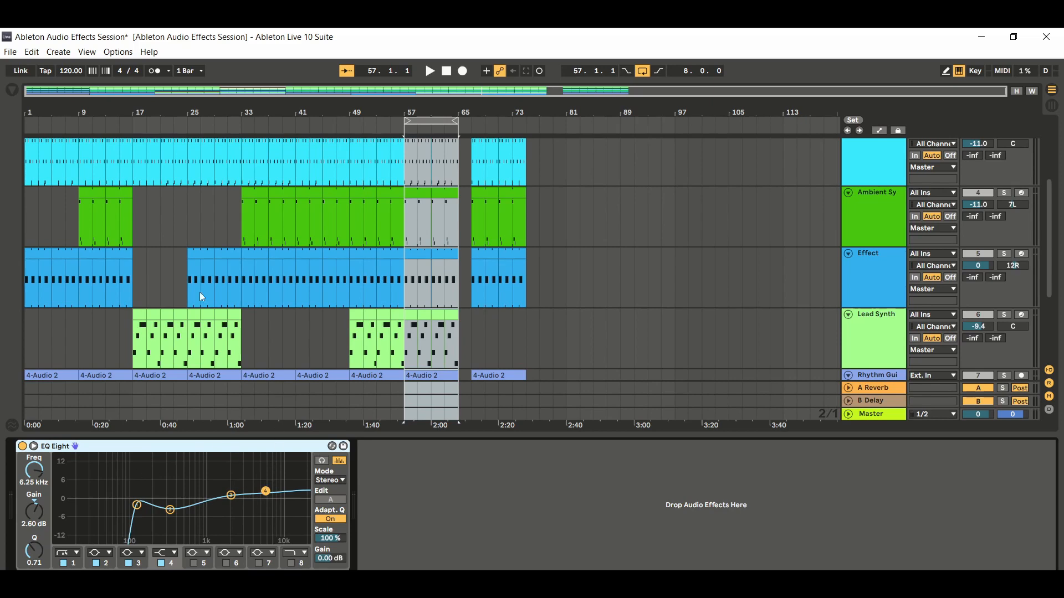
- Add a second EQ Eight after the existing one on the Lead Guitar track
left_click(9, 90)
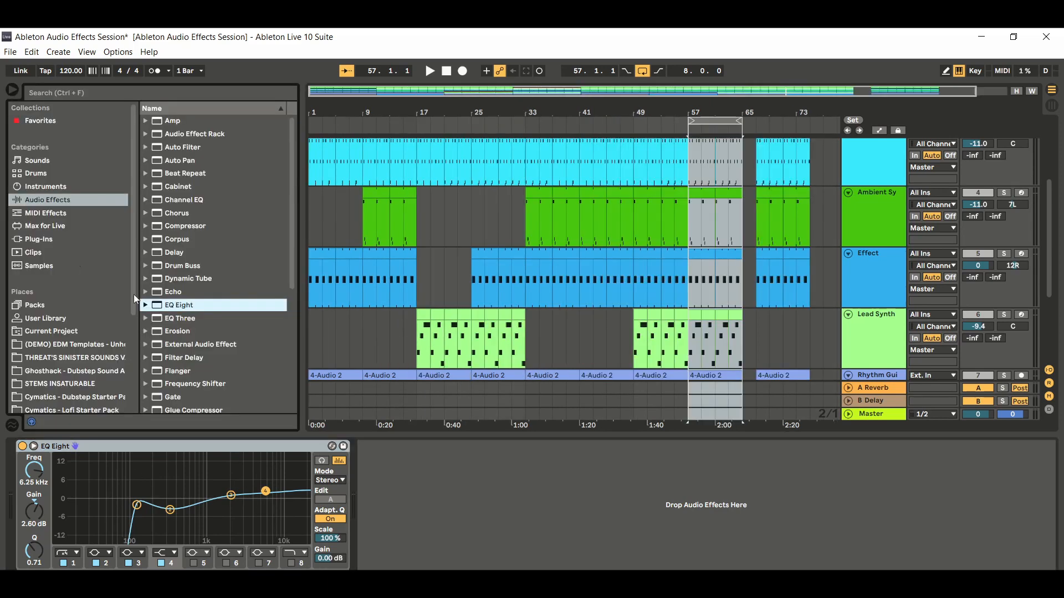
left_click_drag(184, 312, 412, 484)
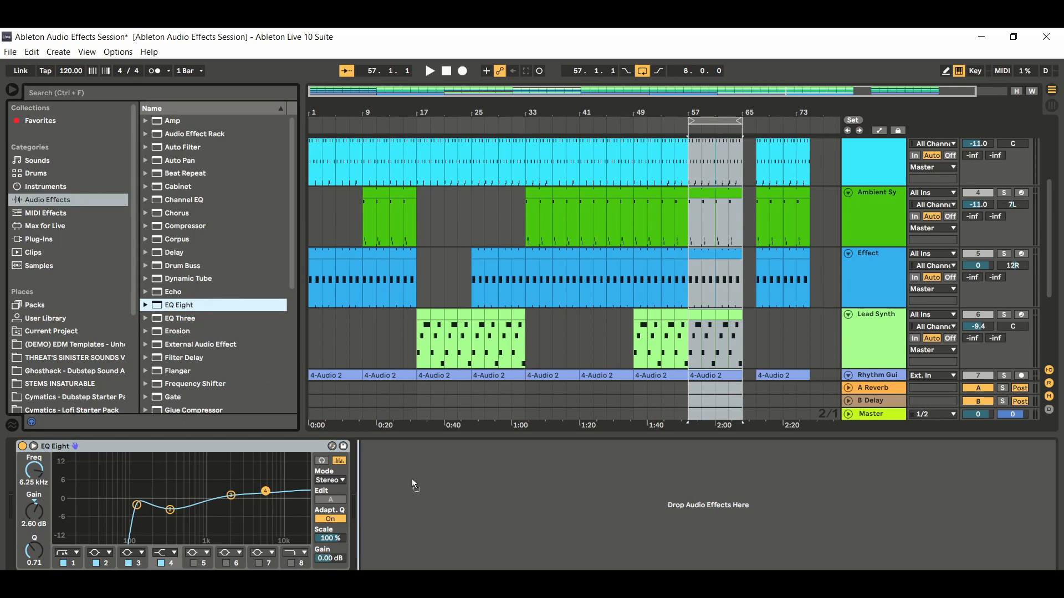
left_click_drag(480, 509, 480, 509)
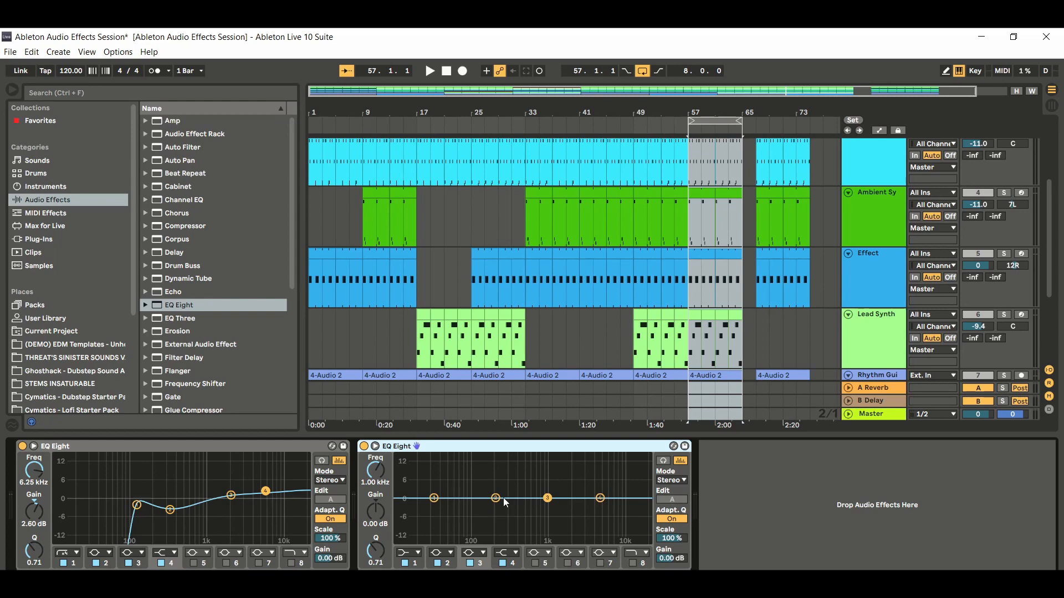
- Boost band 3 of the second EQ Eight by 15 dB near 1.04 kHz and set its Q to 1.40
left_click(495, 499)
left_click(434, 499)
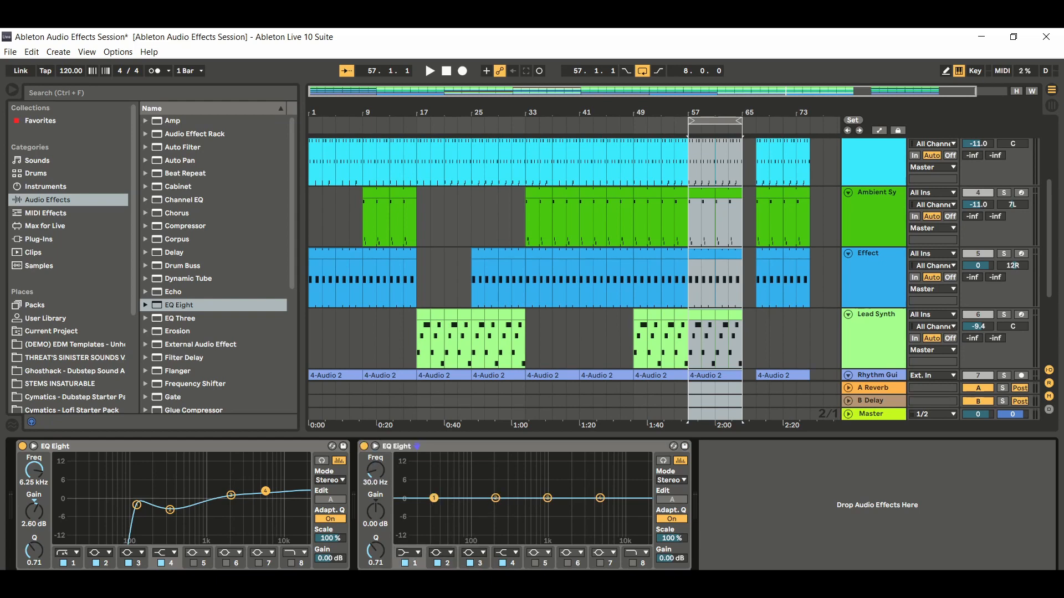
left_click(549, 499)
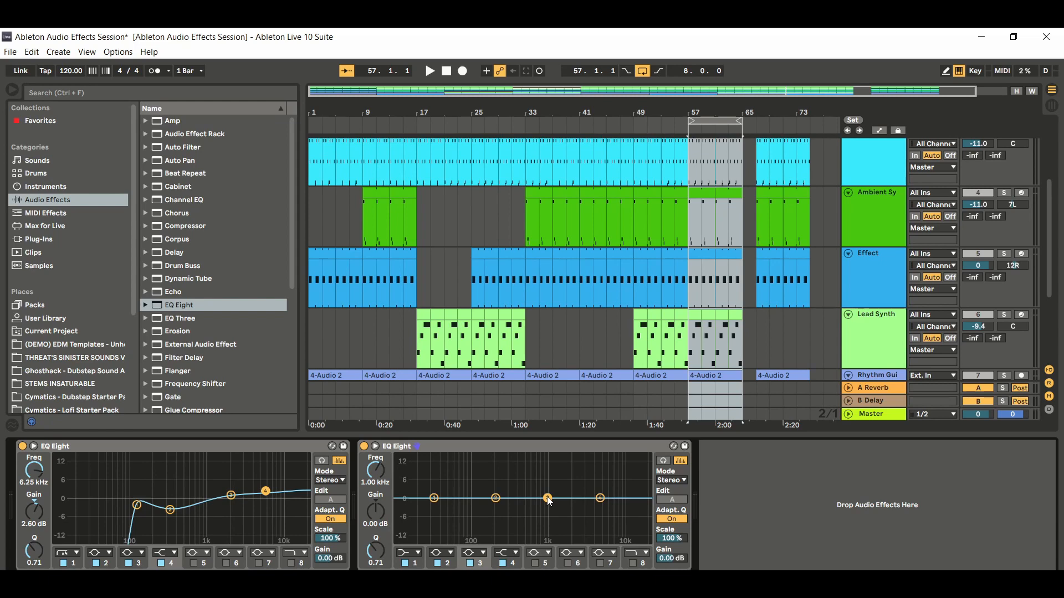
left_click_drag(548, 500, 548, 456)
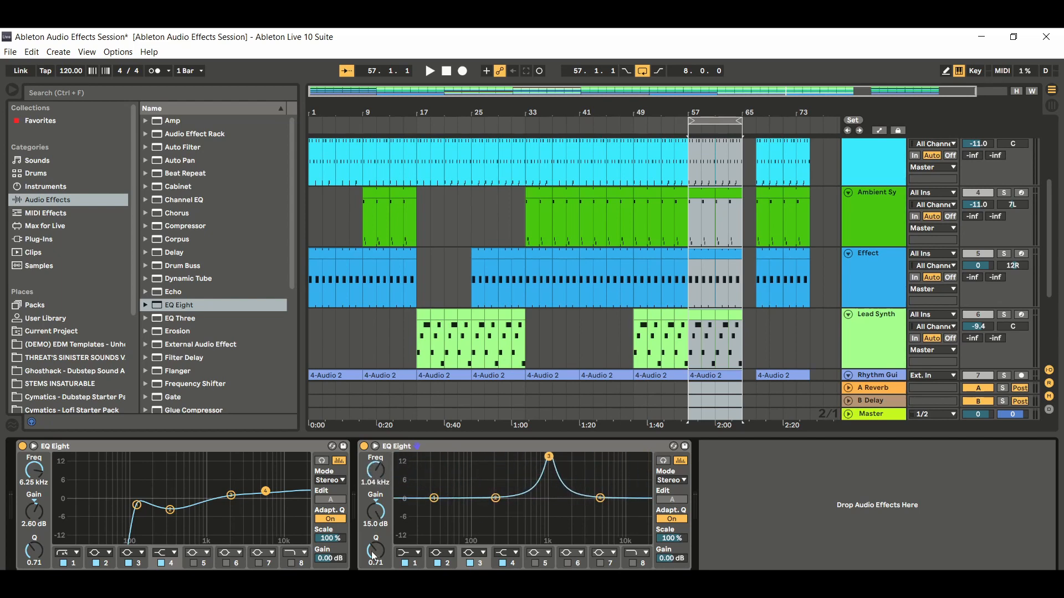
mouse_move(374, 551)
left_mouse_down()
mouse_move(373, 564)
mouse_move(375, 554)
left_mouse_up()
left_click_drag(375, 553, 375, 552)
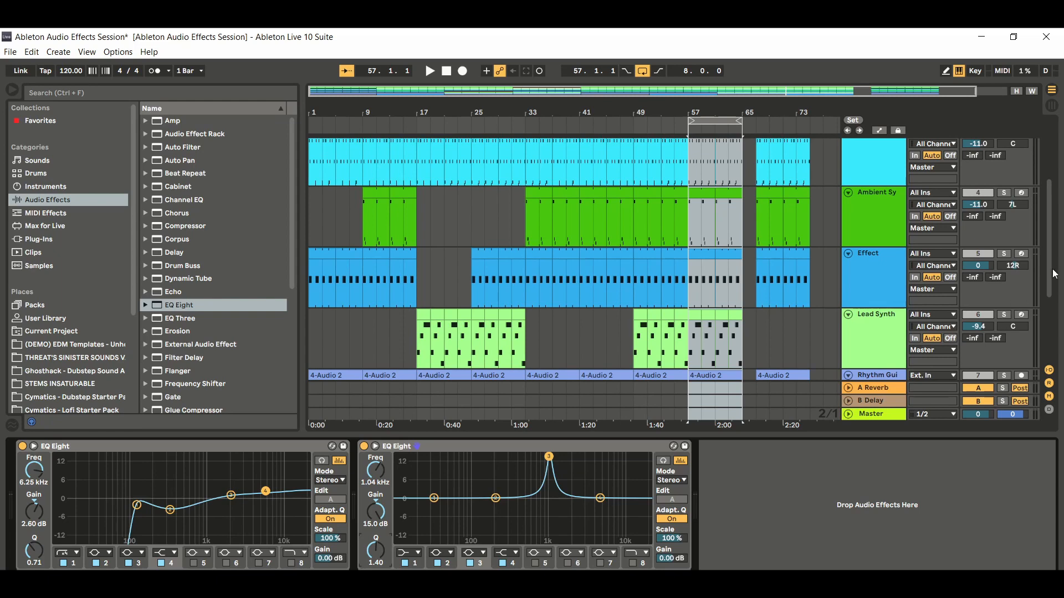
- Sweep the boosted band 3 through the spectrum while the loop plays, settle it at 3.03 kHz, and stop playback
scroll(1054, 274, "down", 5)
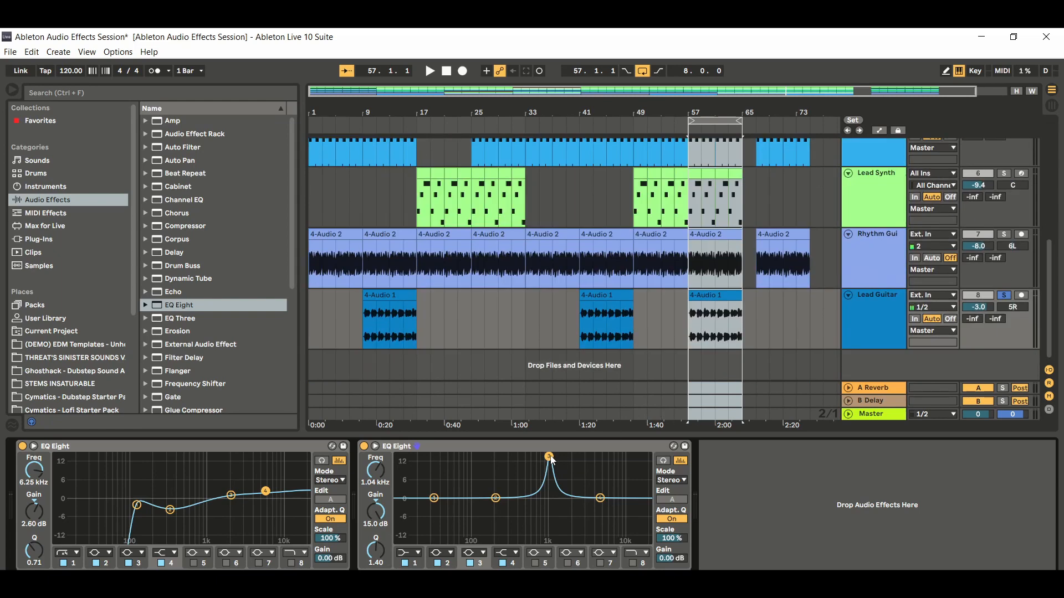
mouse_move(549, 456)
left_mouse_down()
mouse_move(397, 457)
mouse_move(648, 457)
mouse_move(397, 456)
mouse_move(629, 456)
mouse_move(452, 456)
mouse_move(538, 456)
left_mouse_up()
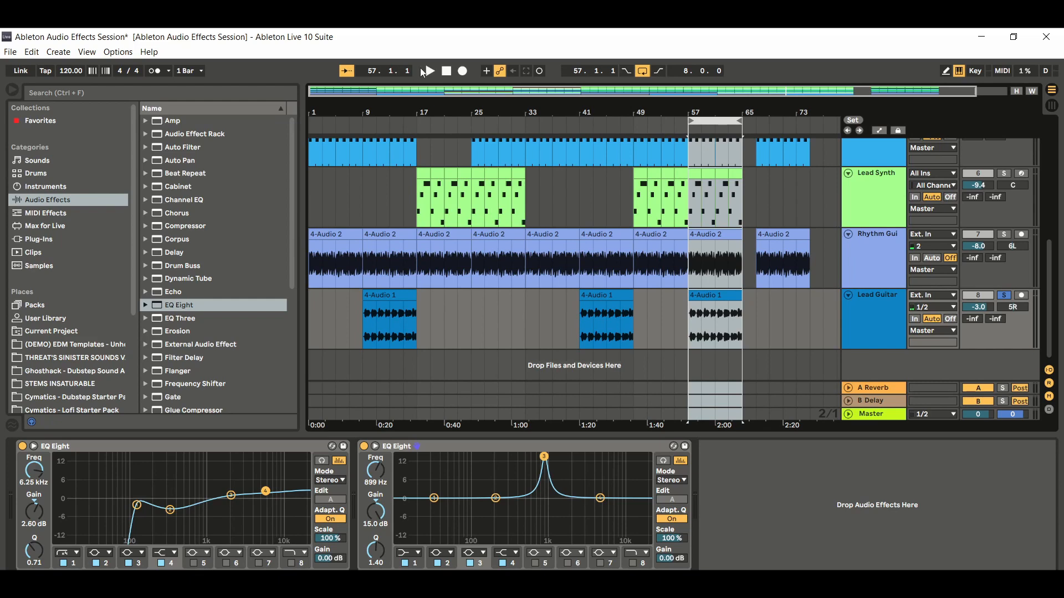
left_click(430, 71)
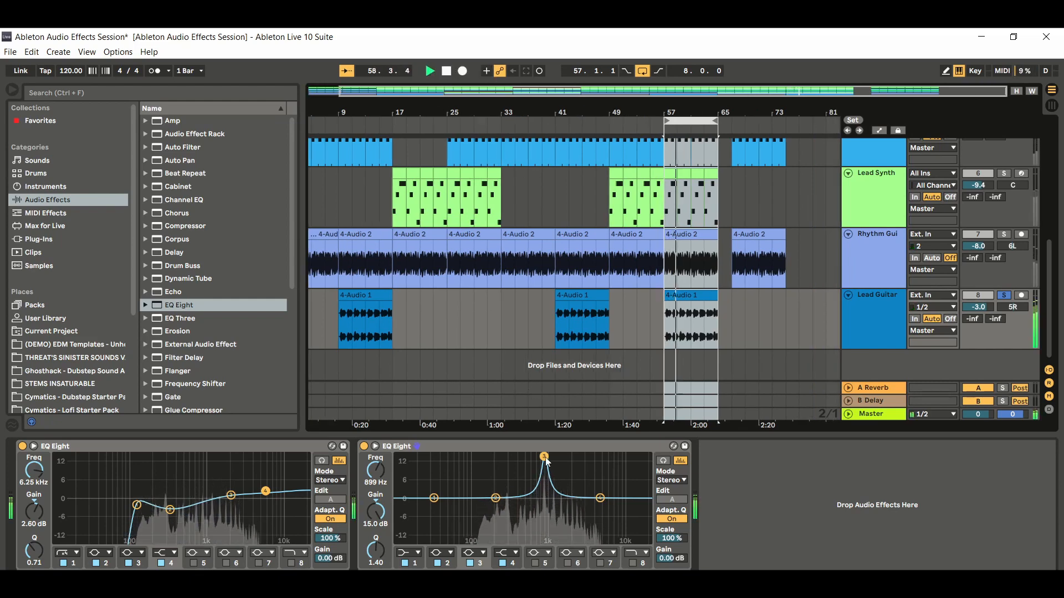
left_click_drag(544, 458, 618, 457)
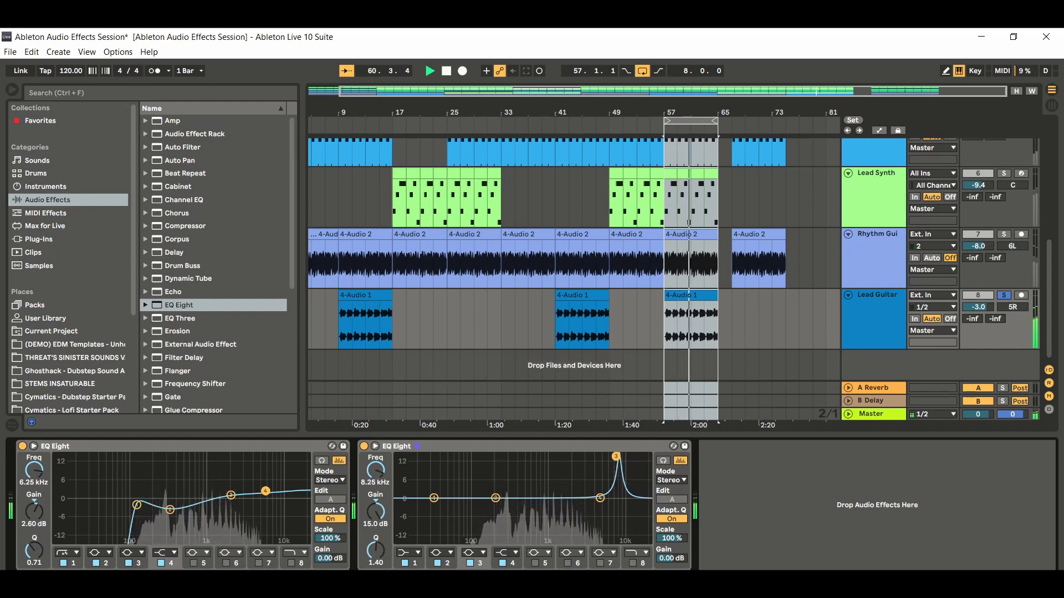
left_click_drag(616, 456, 604, 456)
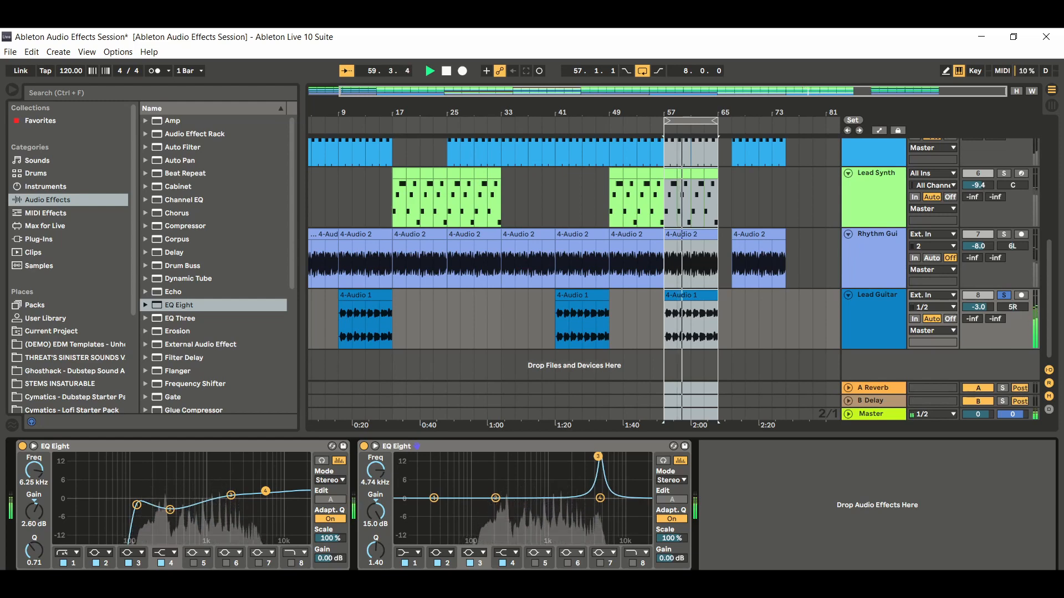
left_click_drag(596, 457, 585, 456)
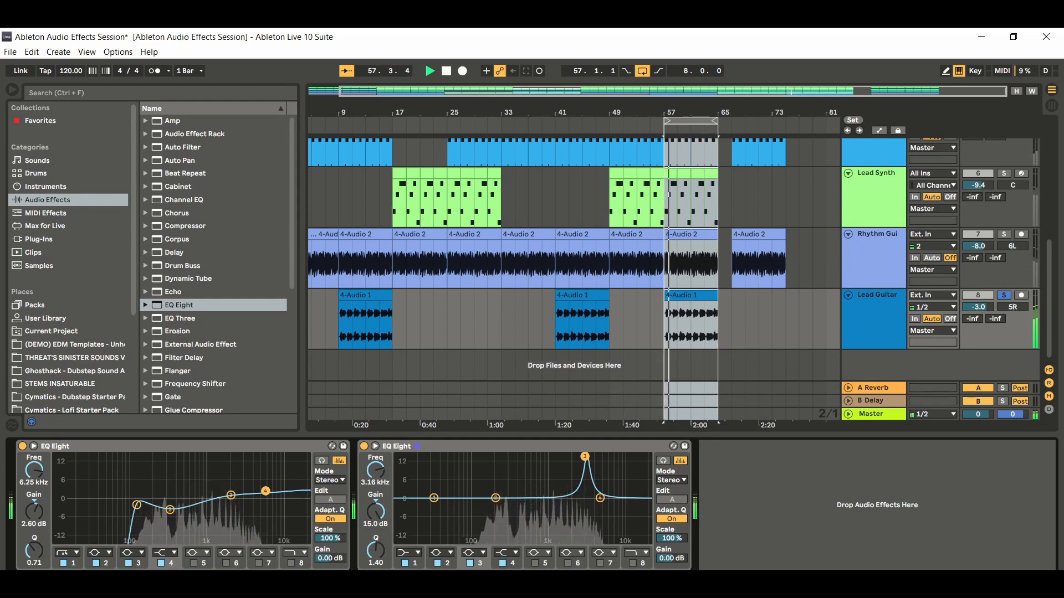
left_click_drag(585, 457, 583, 456)
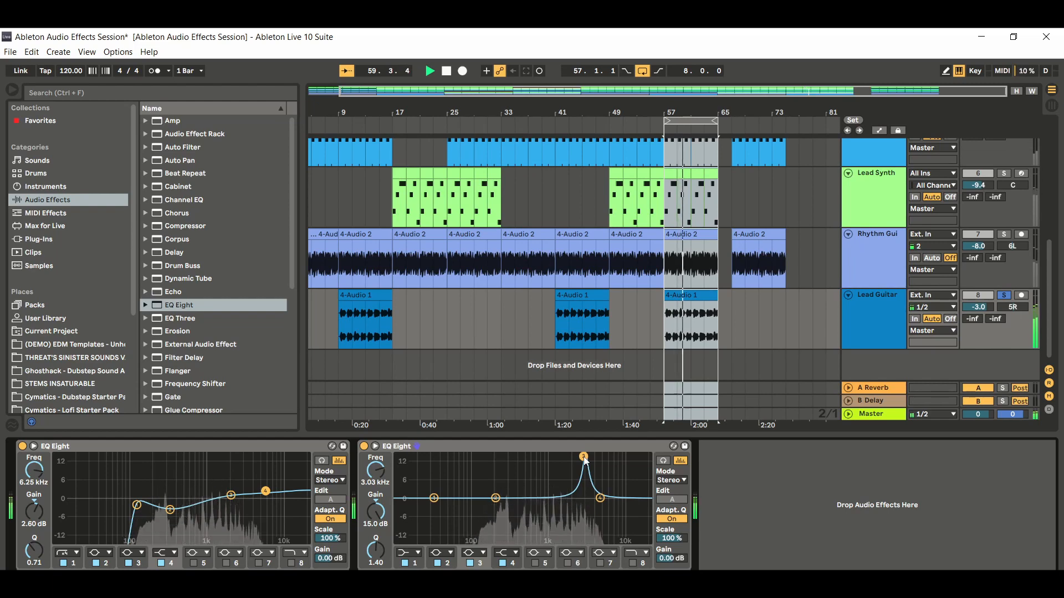
left_click(446, 71)
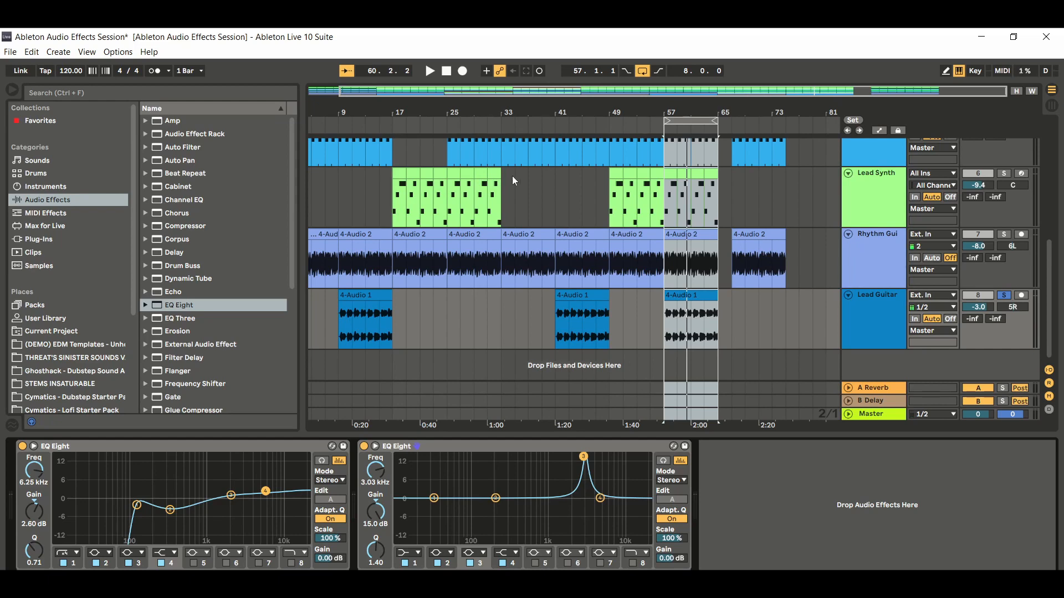
- Audition the loop, narrow band 3's Q to 2.11, and change its filter type to notch
left_click(430, 71)
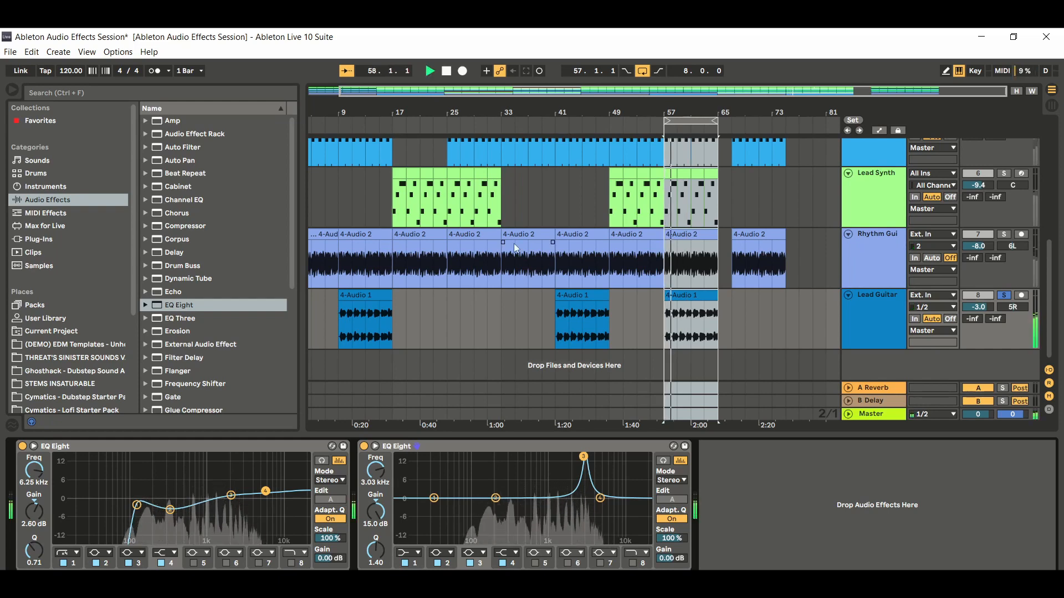
left_click(446, 71)
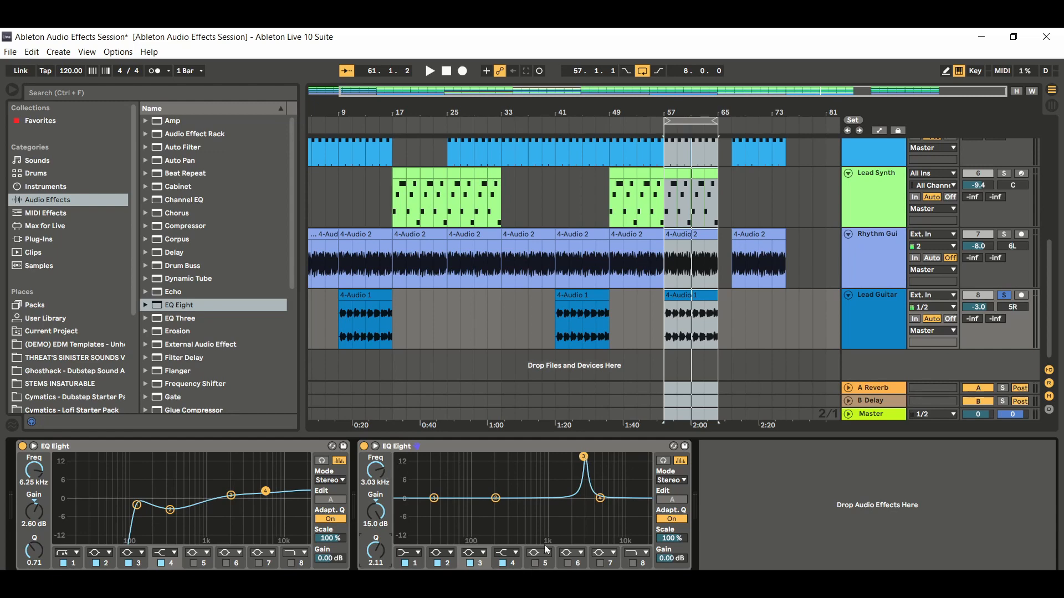
left_click(483, 553)
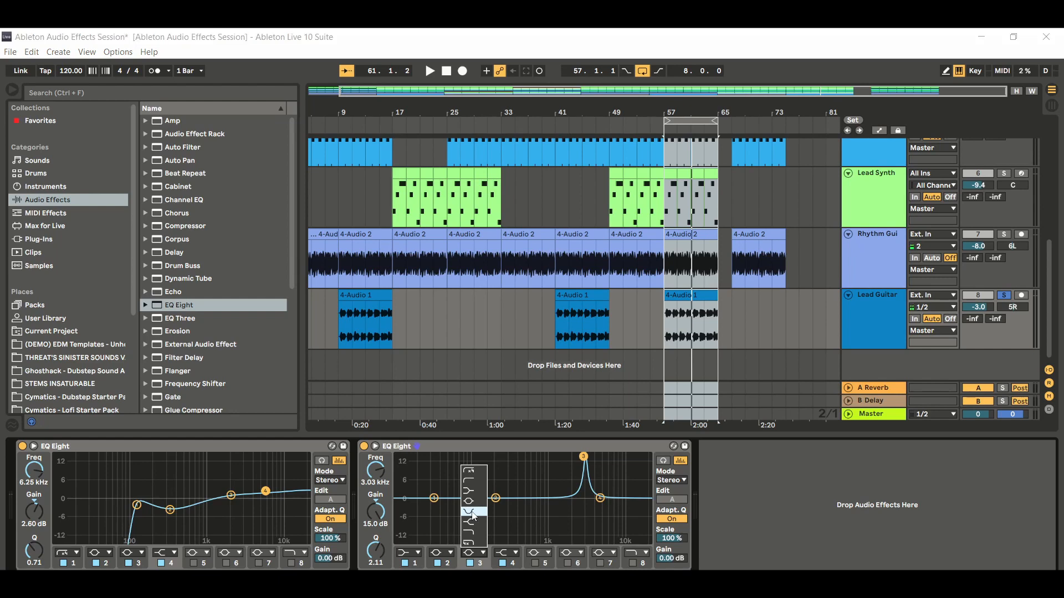
left_click(474, 513)
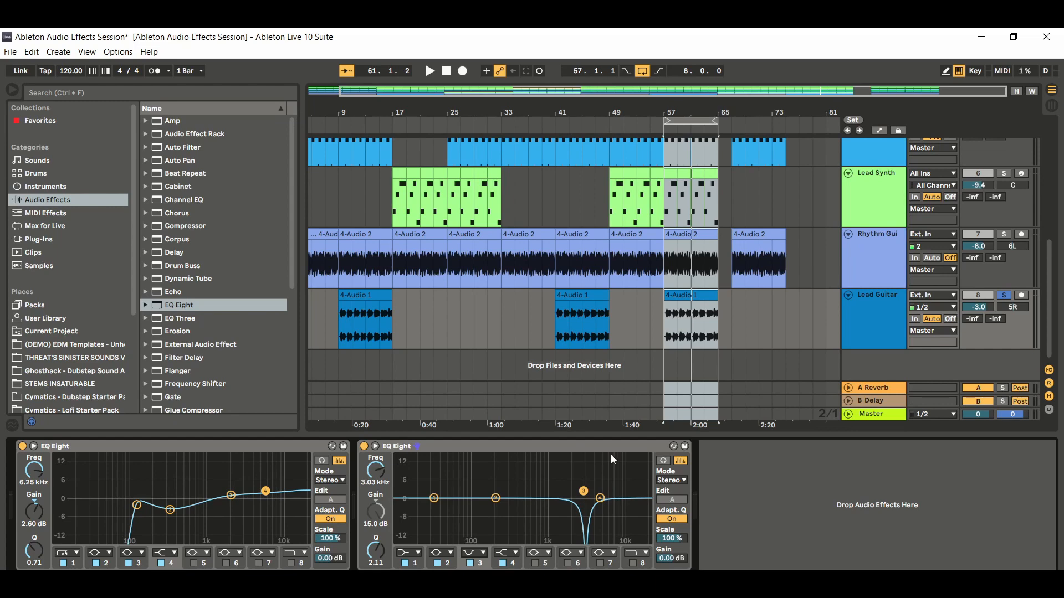
- Play the loop and compare the sound with the second EQ Eight bypassed and re-enabled
left_click(429, 72)
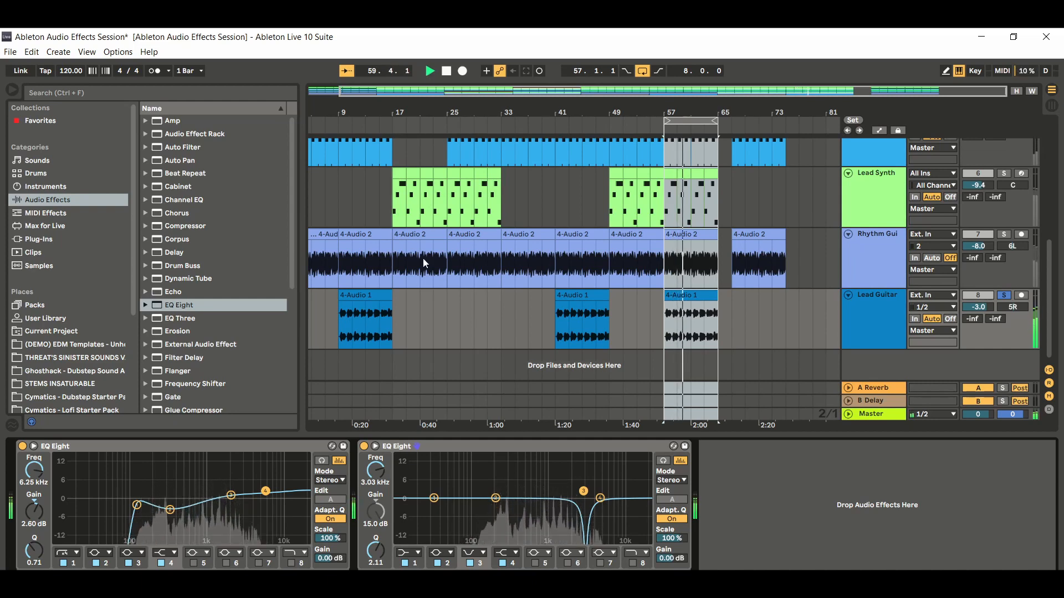
left_click(364, 446)
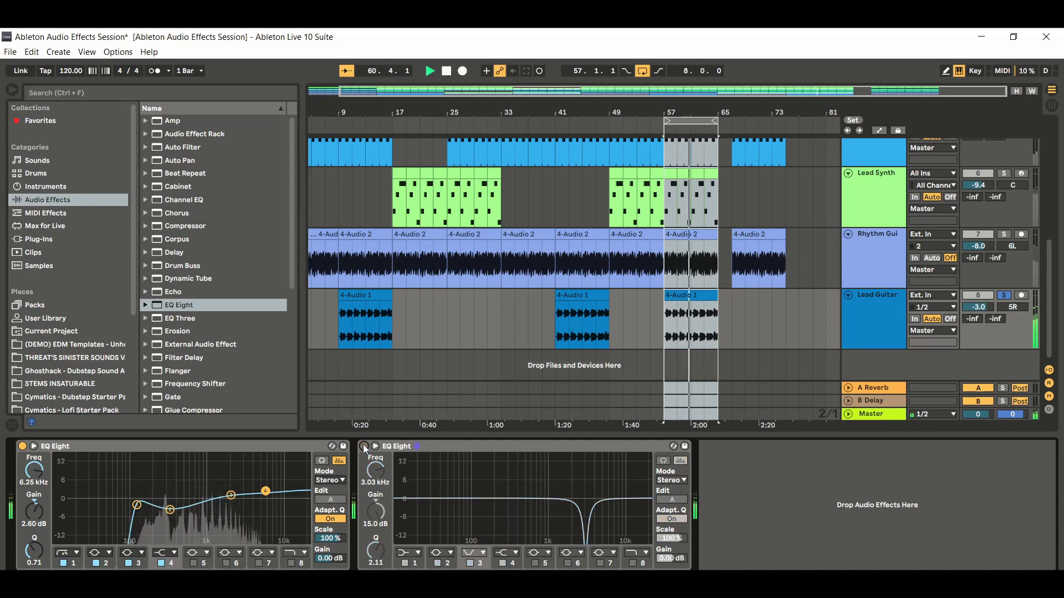
left_click(364, 445)
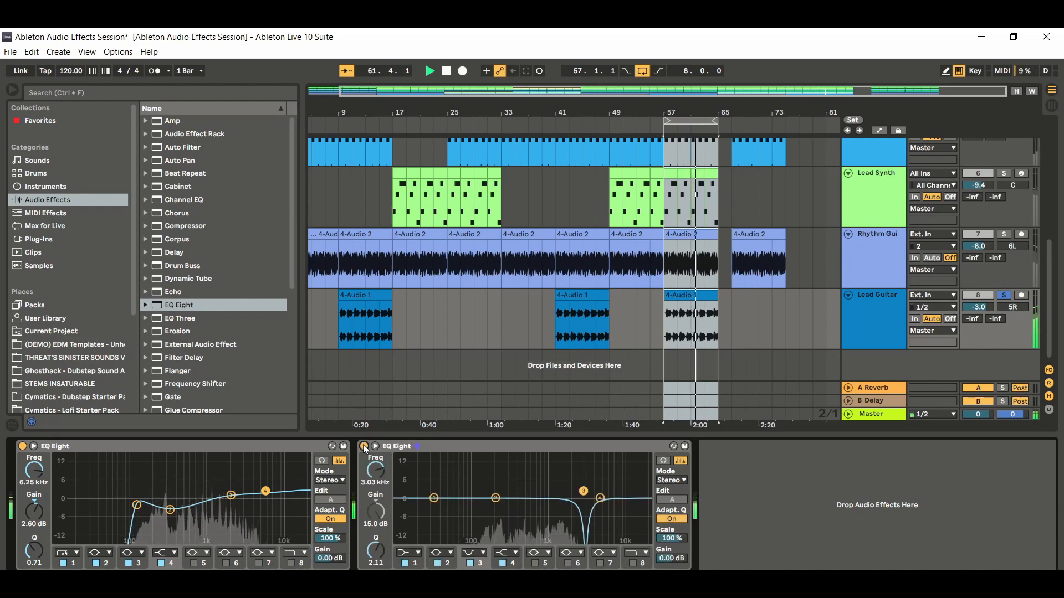
left_click(447, 71)
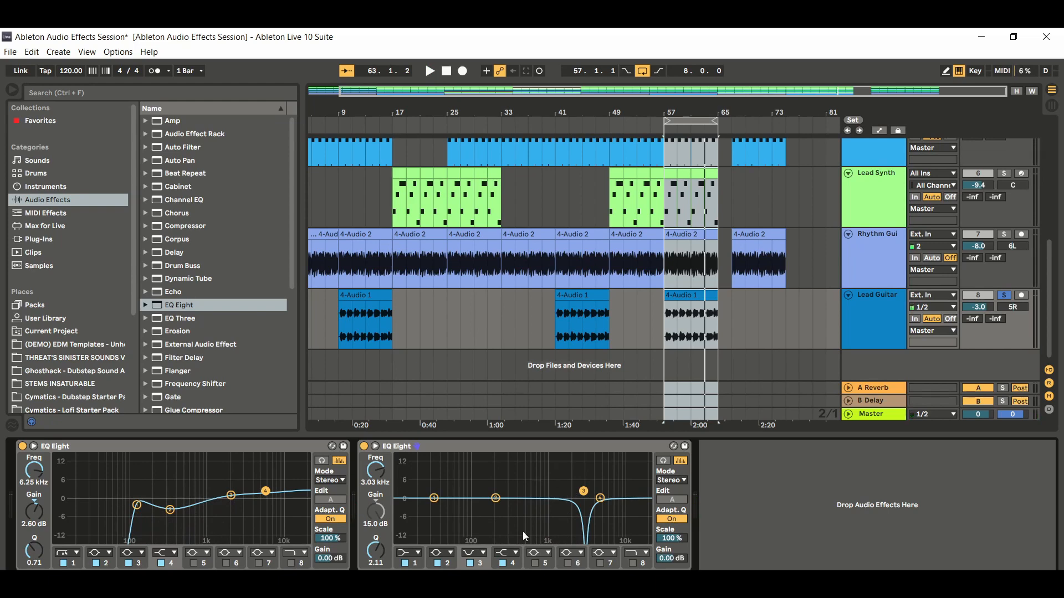
- Enable band 5 of the second EQ Eight, boost it by 15 dB, and sweep it to 2.02 kHz while the loop plays
left_click(534, 562)
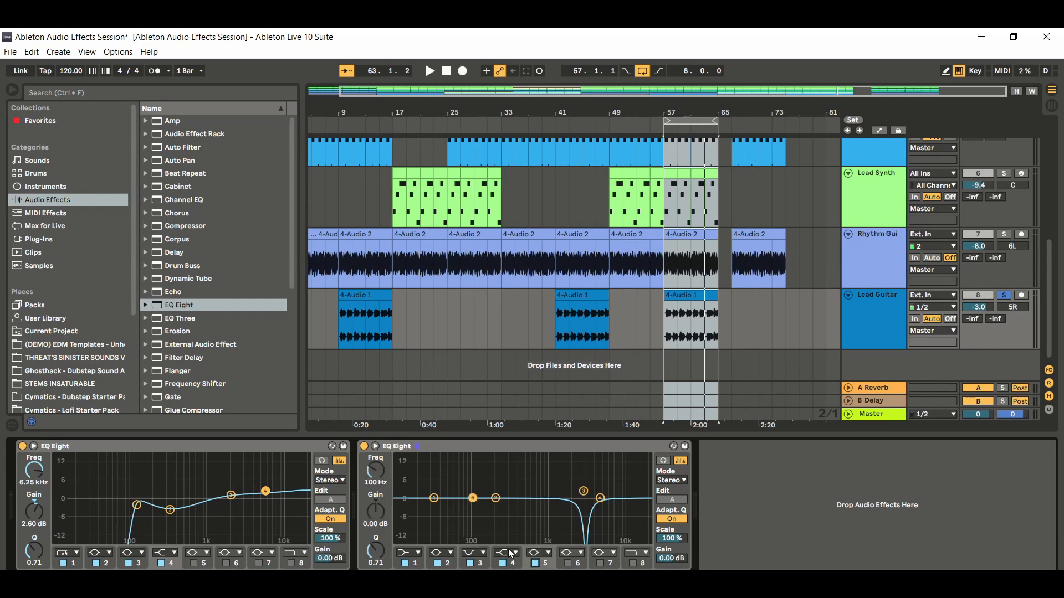
left_click_drag(473, 498, 586, 456)
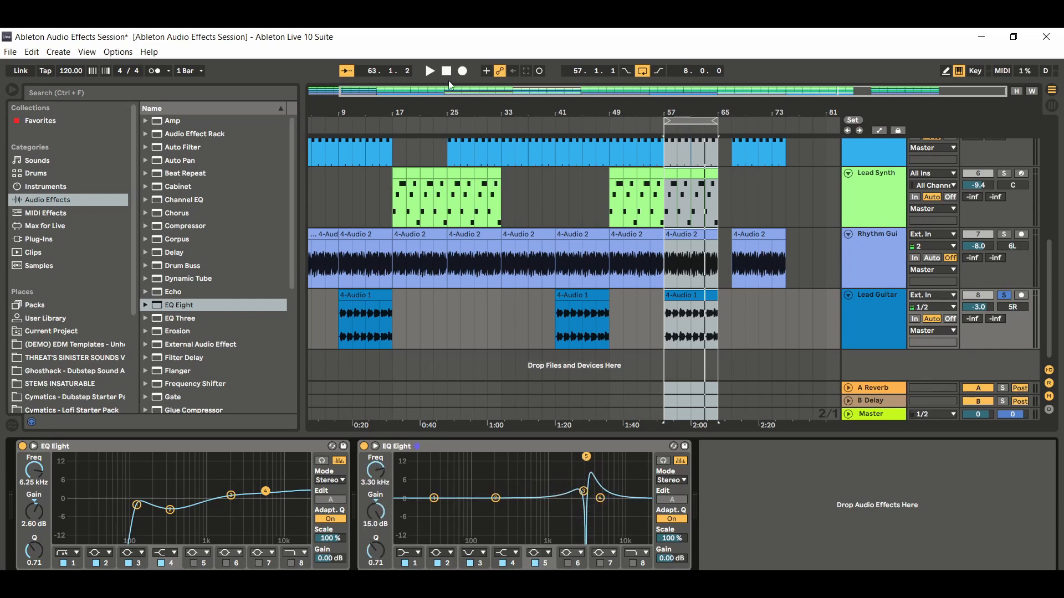
left_click(432, 74)
left_click_drag(586, 456, 569, 456)
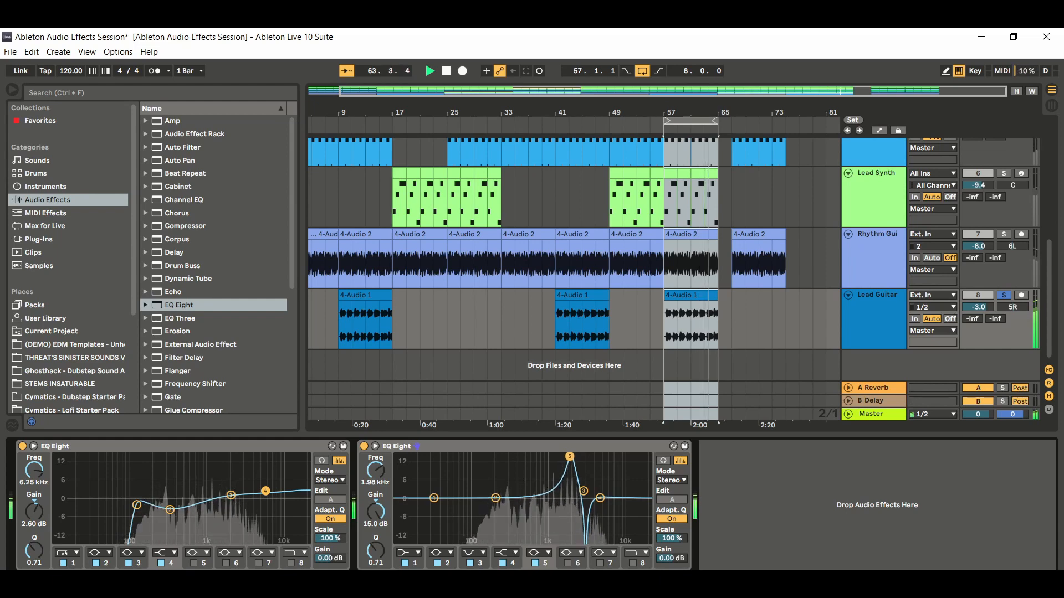
left_click_drag(570, 457, 570, 457)
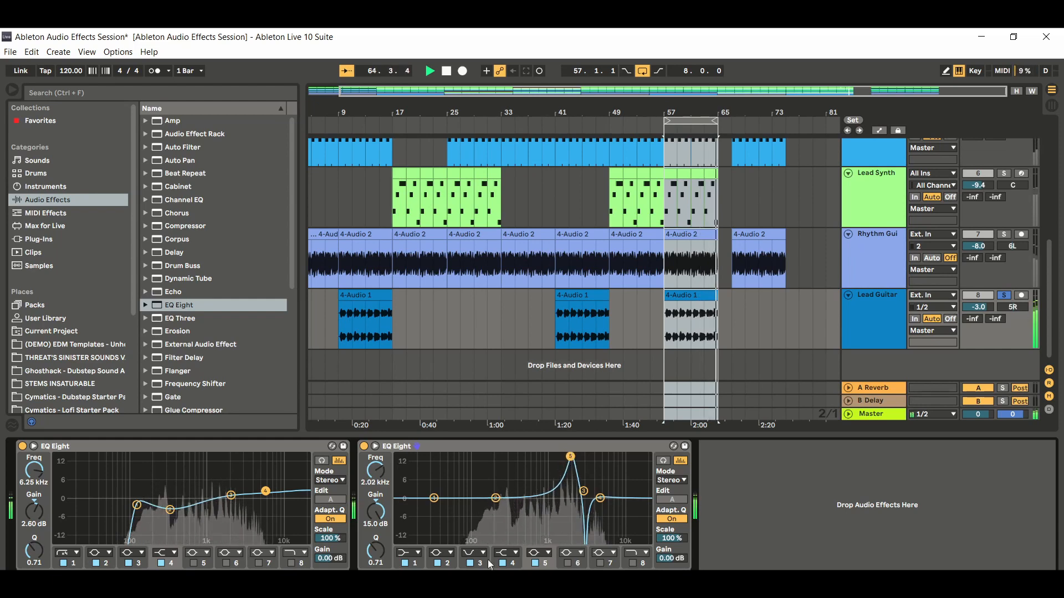
- Change band 5's filter type to notch and narrow its Q to 11.9
left_click(549, 553)
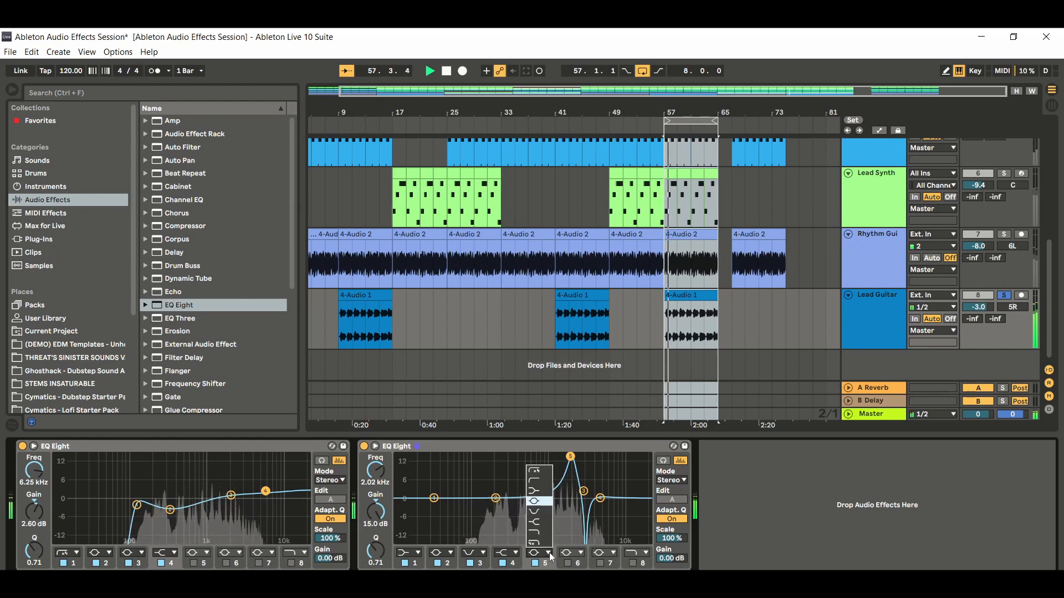
left_click(535, 511)
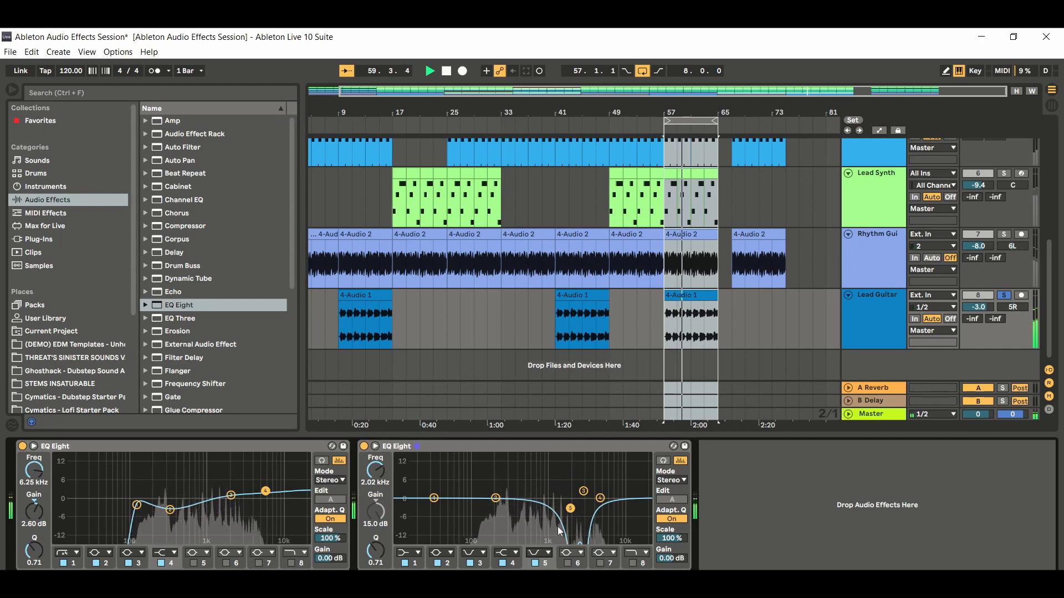
left_click_drag(569, 510, 570, 463)
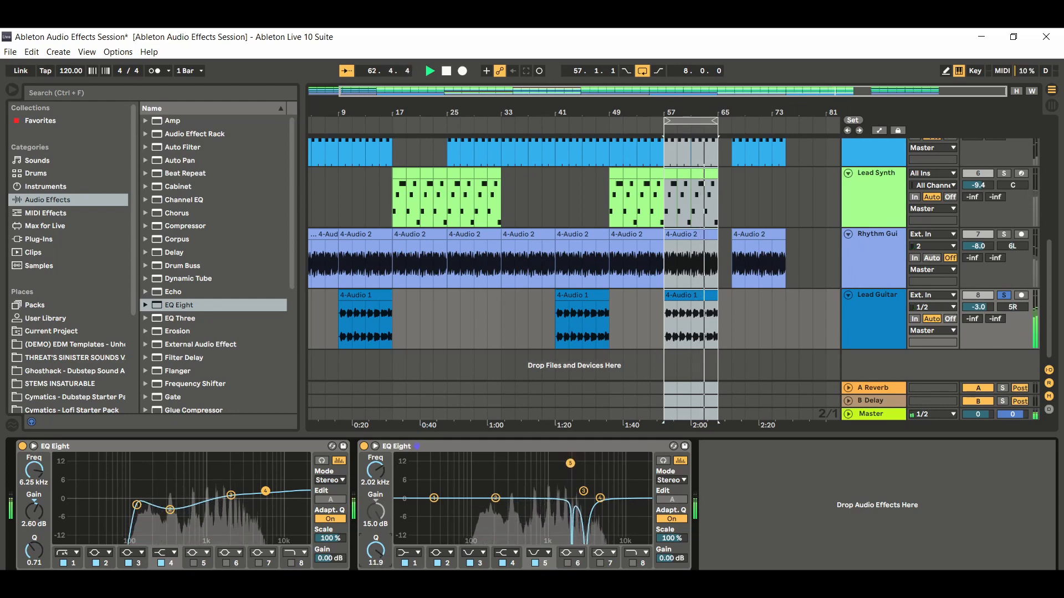
- Enable band 6 of the second EQ Eight, boost it by 15 dB, and sweep it down the spectrum to 198 Hz
left_click(568, 562)
left_click_drag(622, 497, 623, 499)
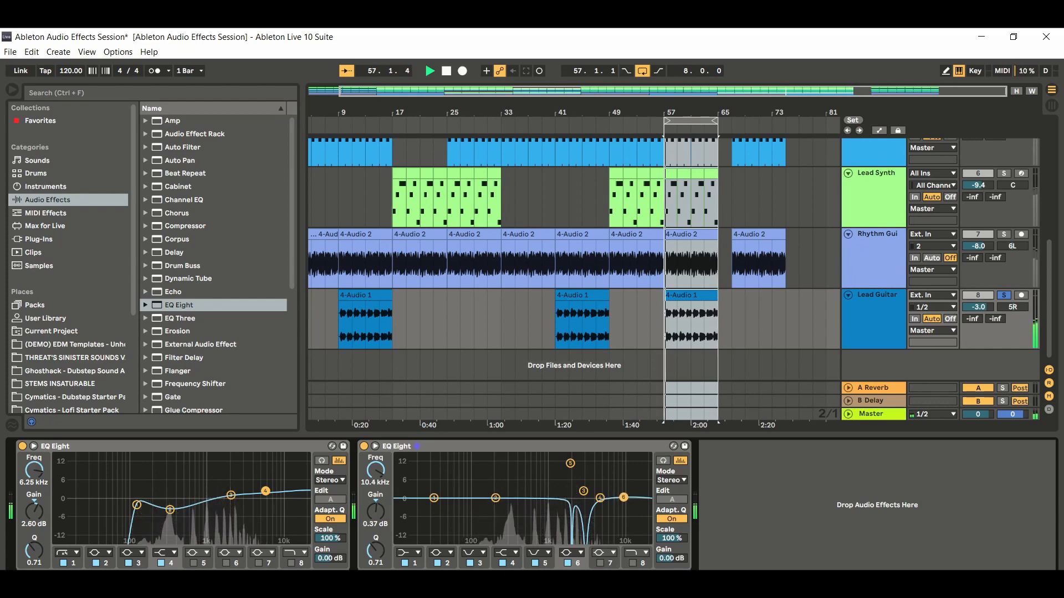
left_click(601, 497)
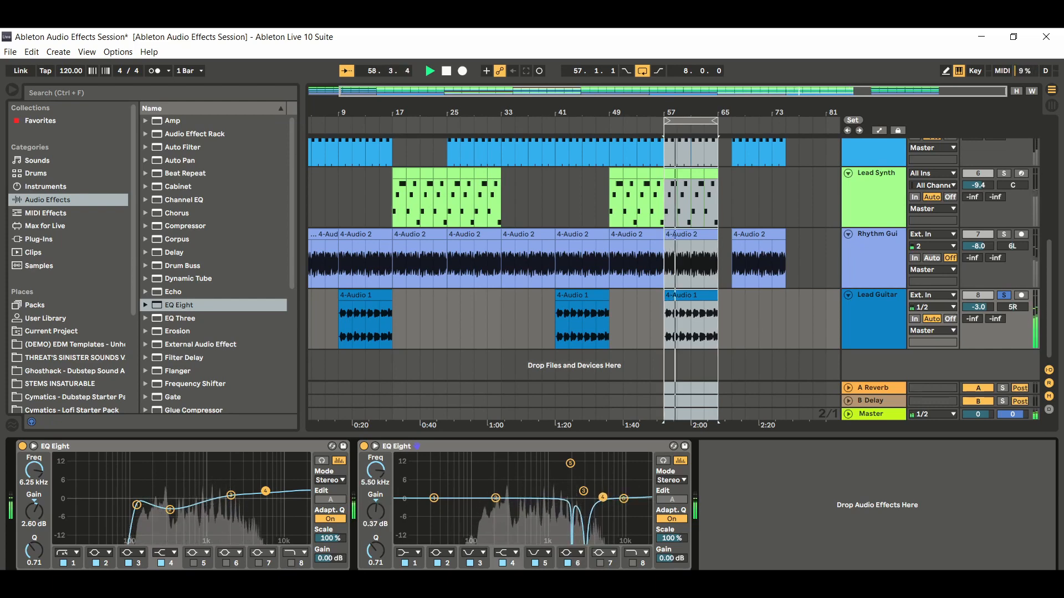
left_click_drag(621, 499, 622, 469)
left_click_drag(624, 456, 495, 456)
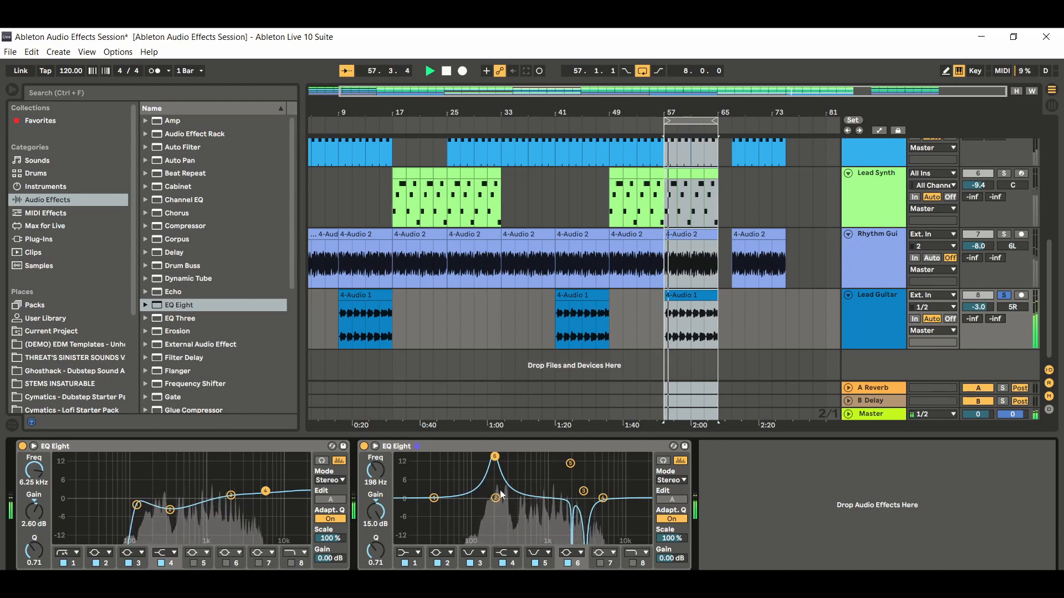
- Change band 6's filter type to notch and set its Q to 3.61
left_click(571, 553)
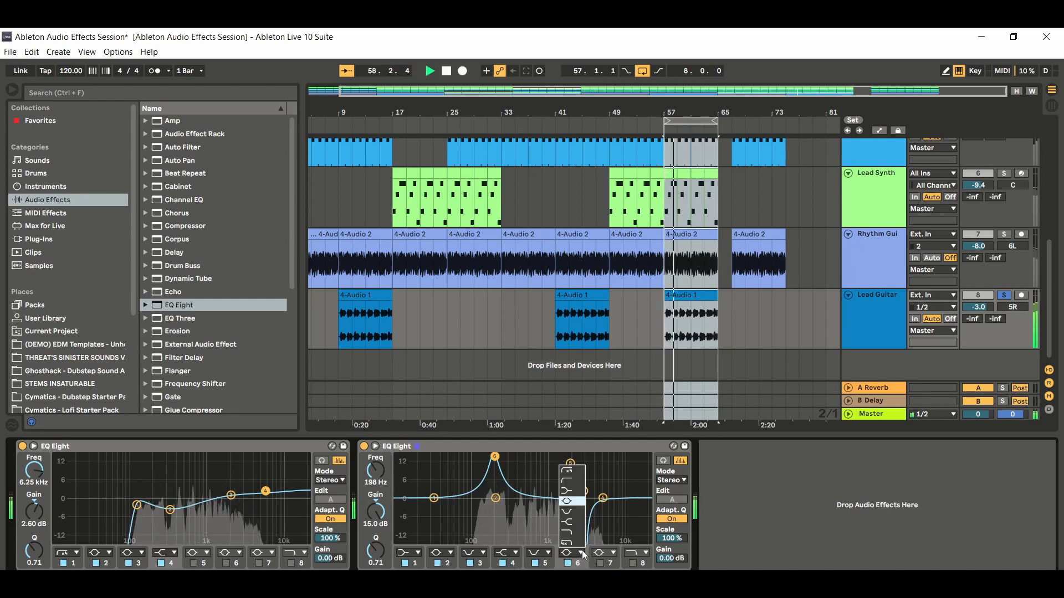
left_click(572, 513)
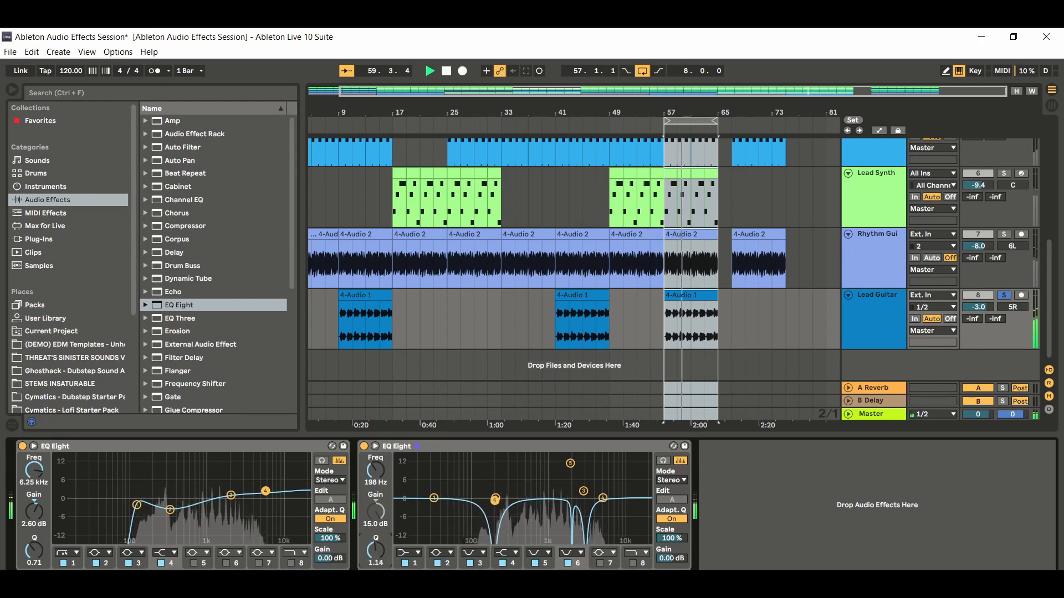
left_click_drag(376, 550, 375, 557)
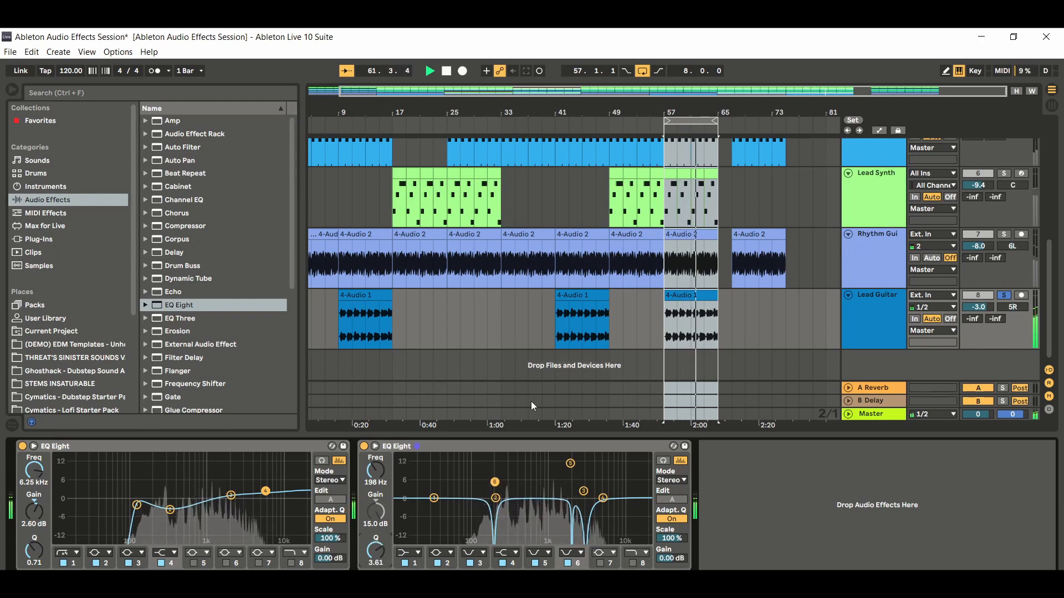
- Compare the looped lead guitar with all three notches by repeatedly bypassing and re-enabling the second EQ Eight
left_click(364, 447)
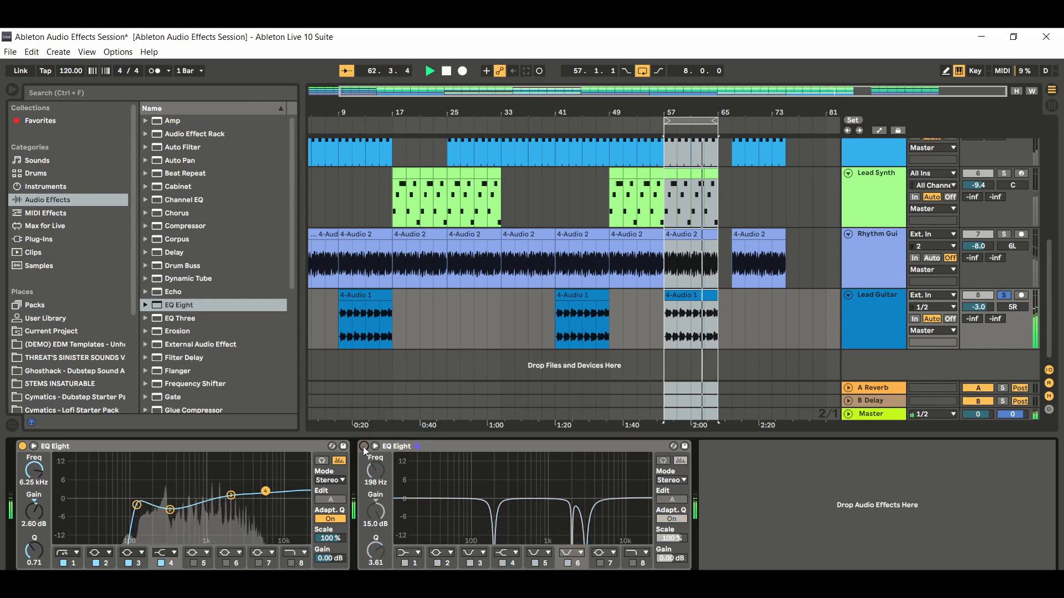
left_click(364, 447)
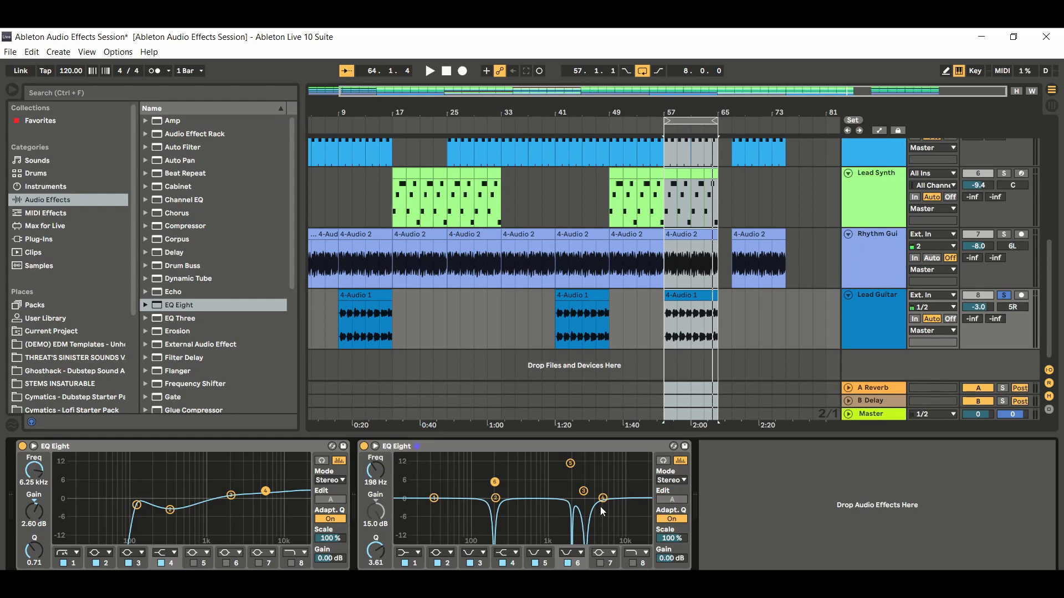
left_click(167, 447)
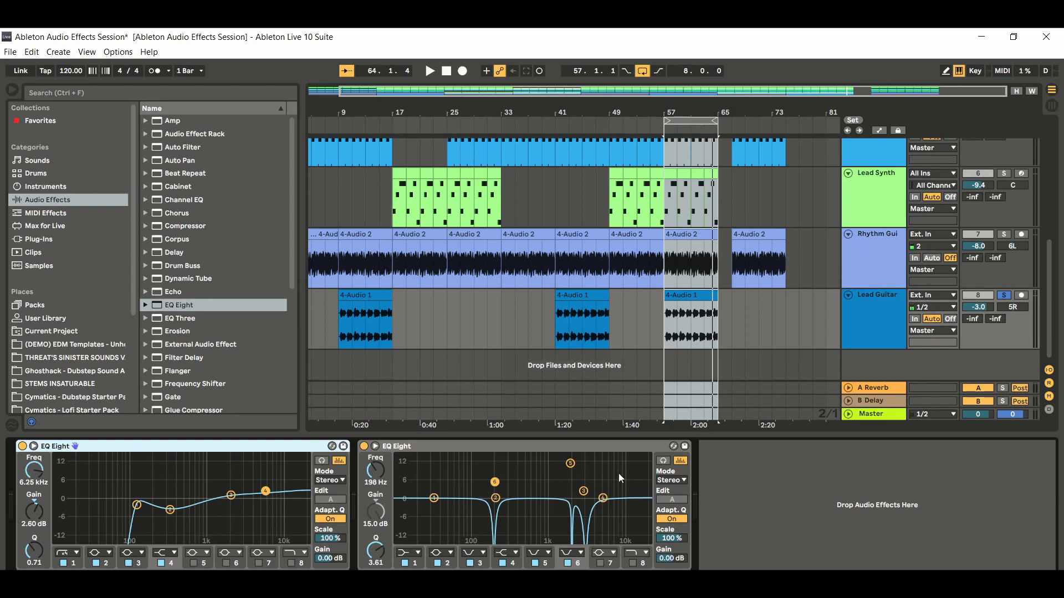
key("space")
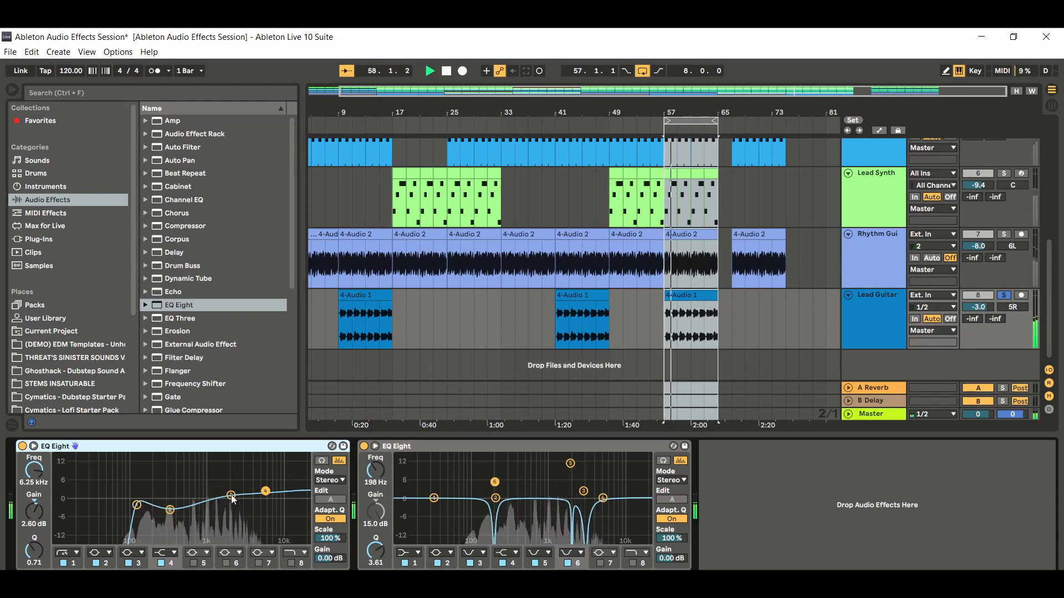
left_click(364, 446)
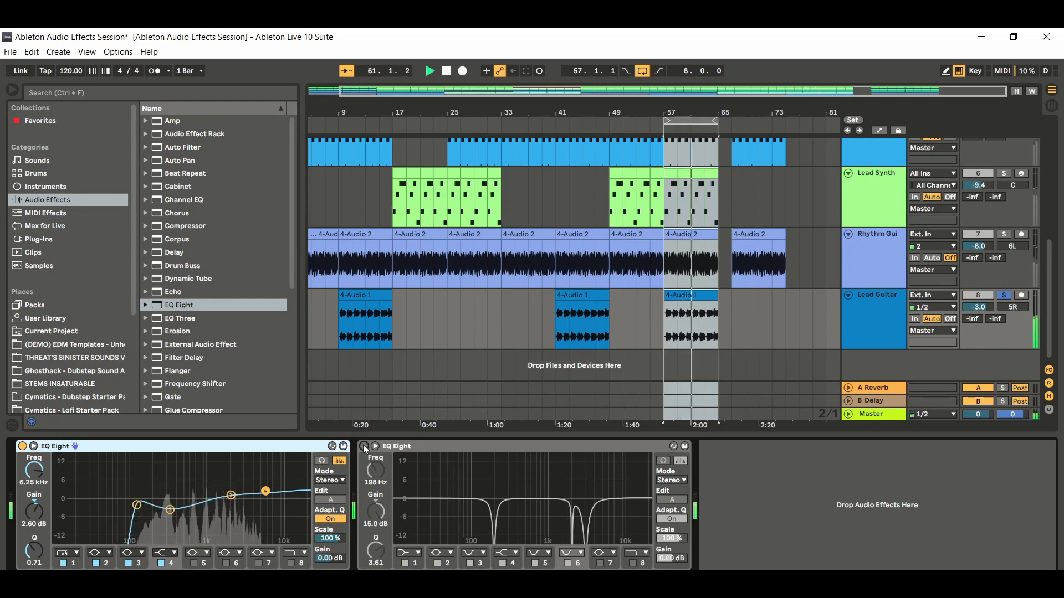
left_click(364, 446)
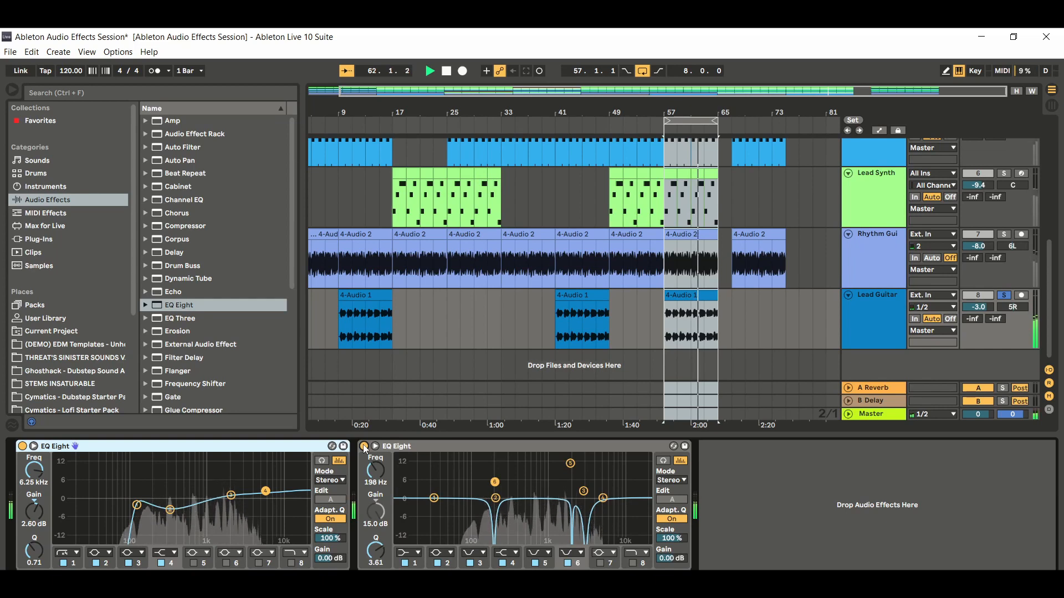
left_click(363, 446)
left_click(364, 446)
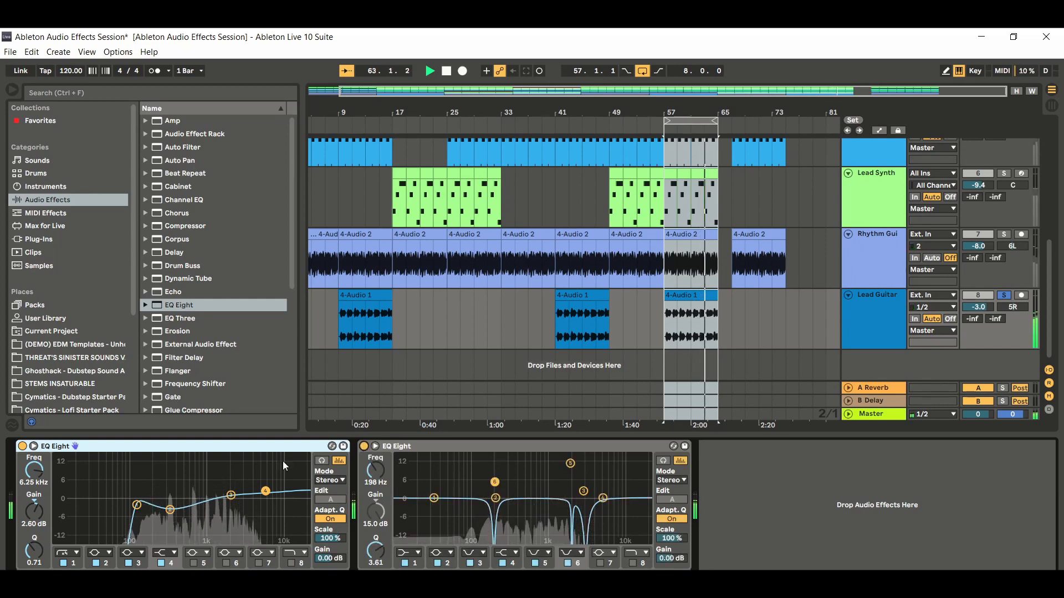
- Raise band 3 of the first EQ Eight to 4.09 dB at 2.11 kHz and audition the Lead Guitar unsoloed in the full mix
left_click_drag(231, 494, 230, 487)
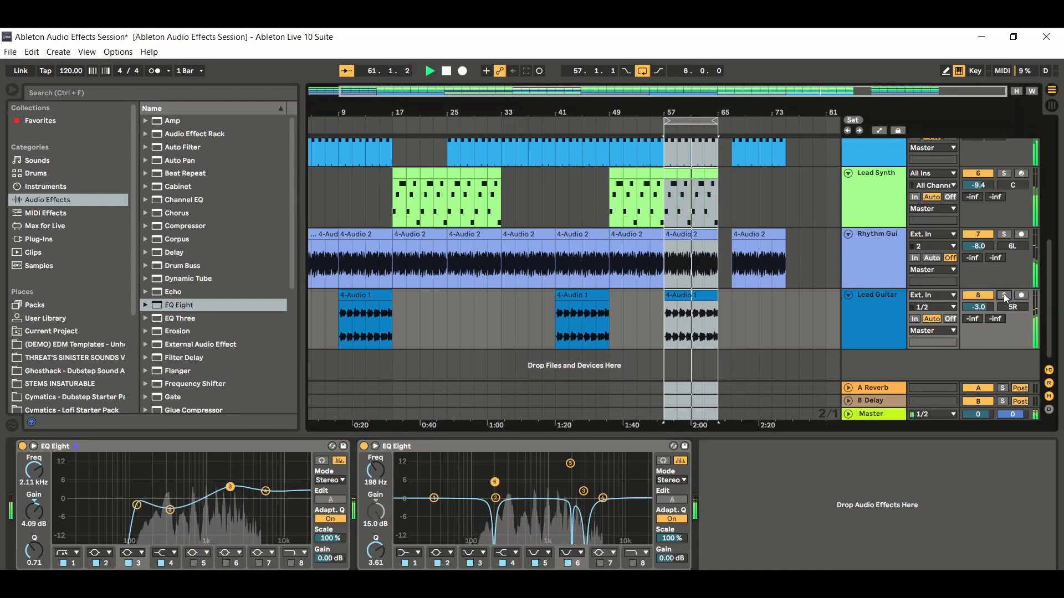
left_click(1002, 296)
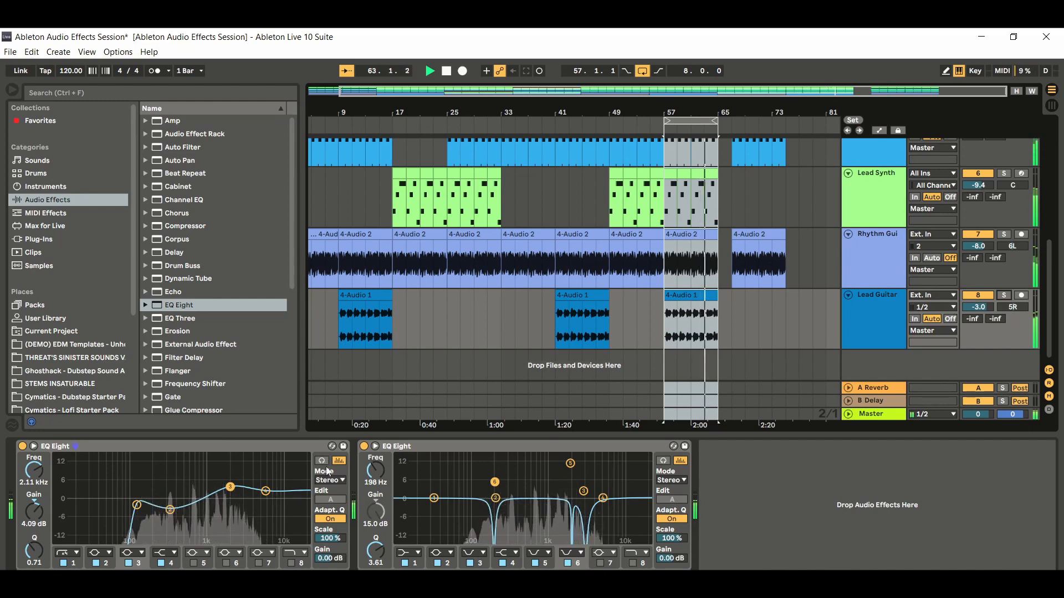
left_click(446, 71)
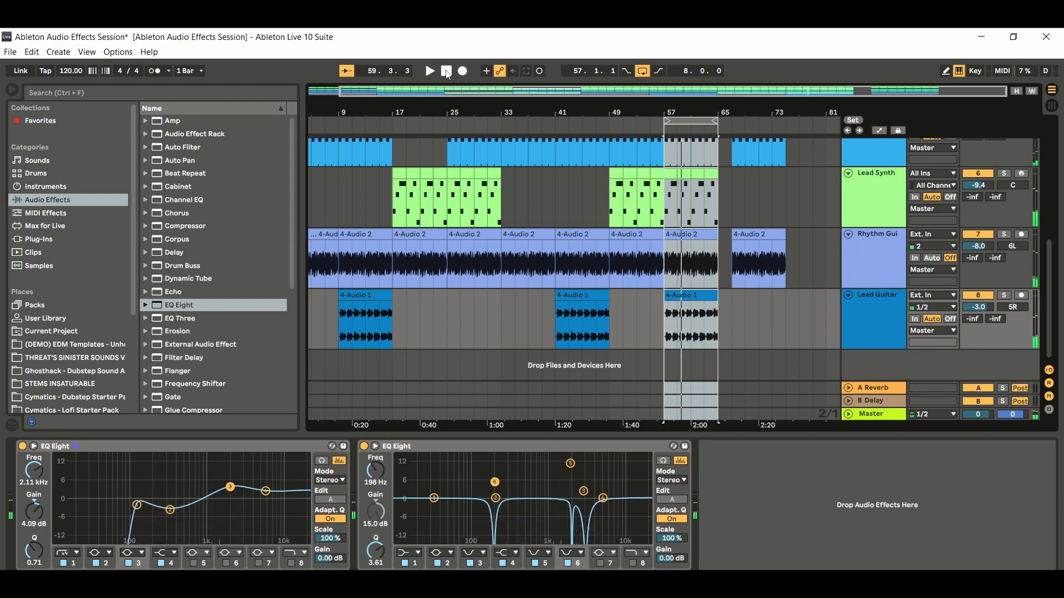